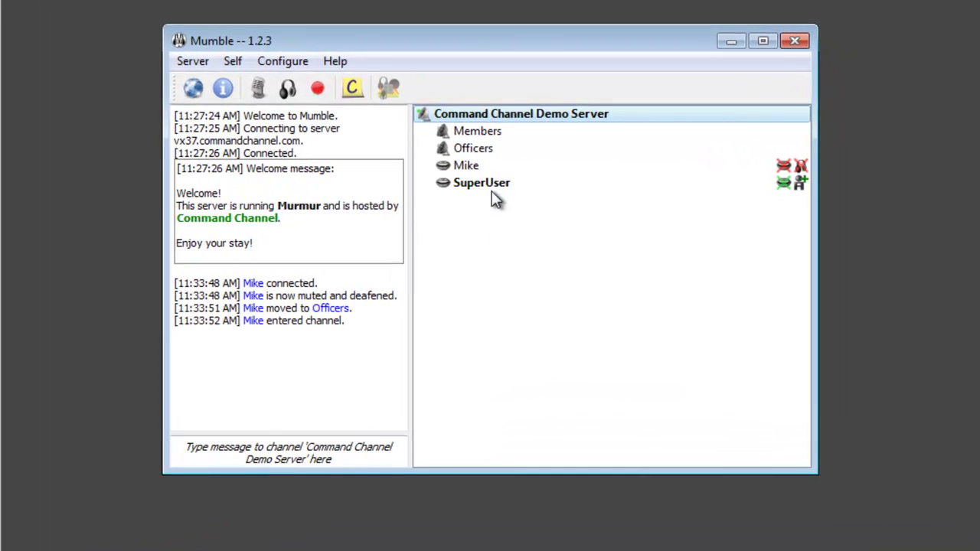
# Step: Delete the existing Officers and Members channels
pyautogui.rightClick(494, 150)
pyautogui.click(560, 231)
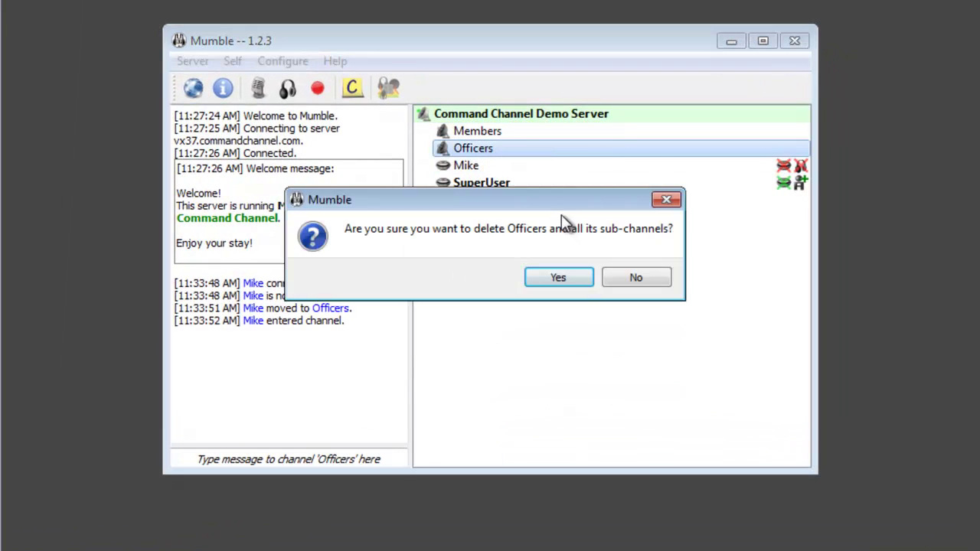
pyautogui.press('Return')
pyautogui.rightClick(490, 131)
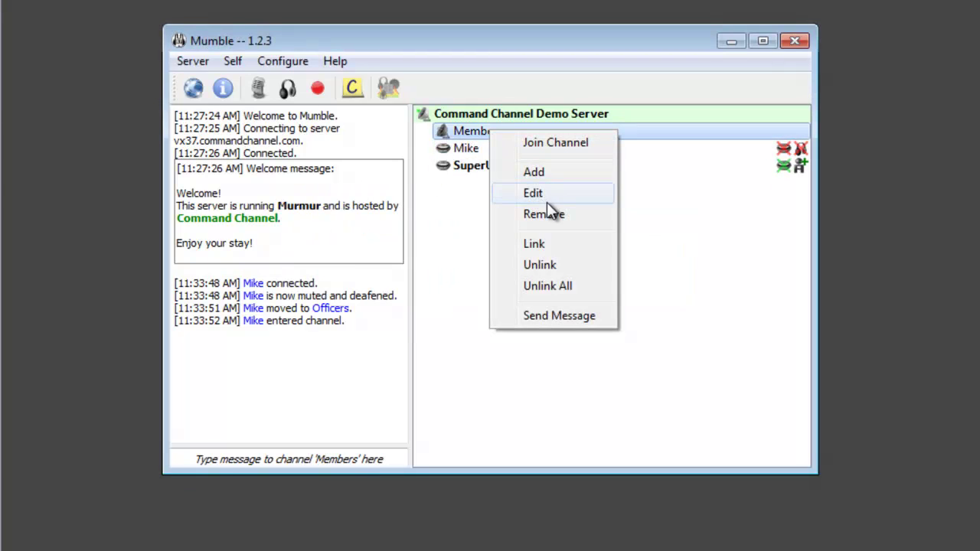
pyautogui.click(548, 213)
pyautogui.press('Return')
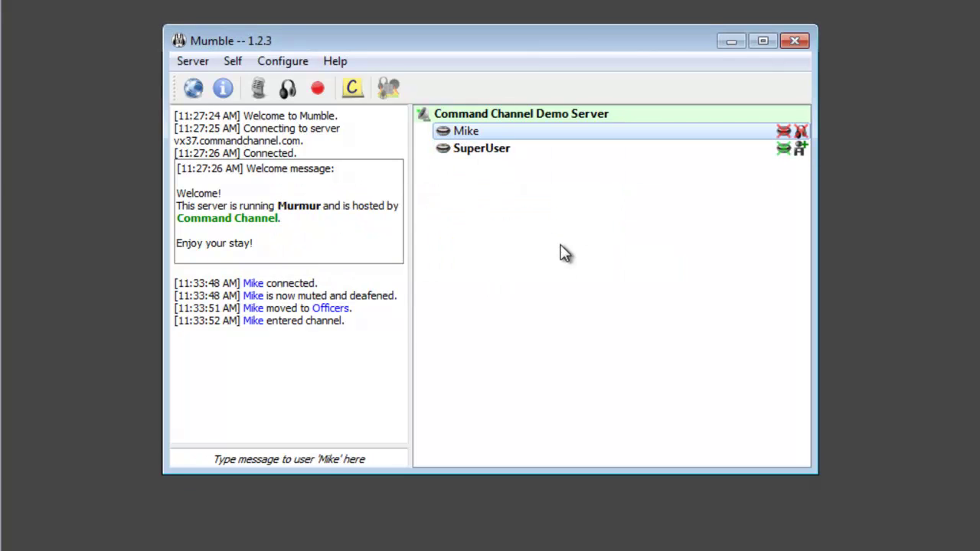
# Step: Create new Members and Officers channels under the server root
pyautogui.rightClick(508, 116)
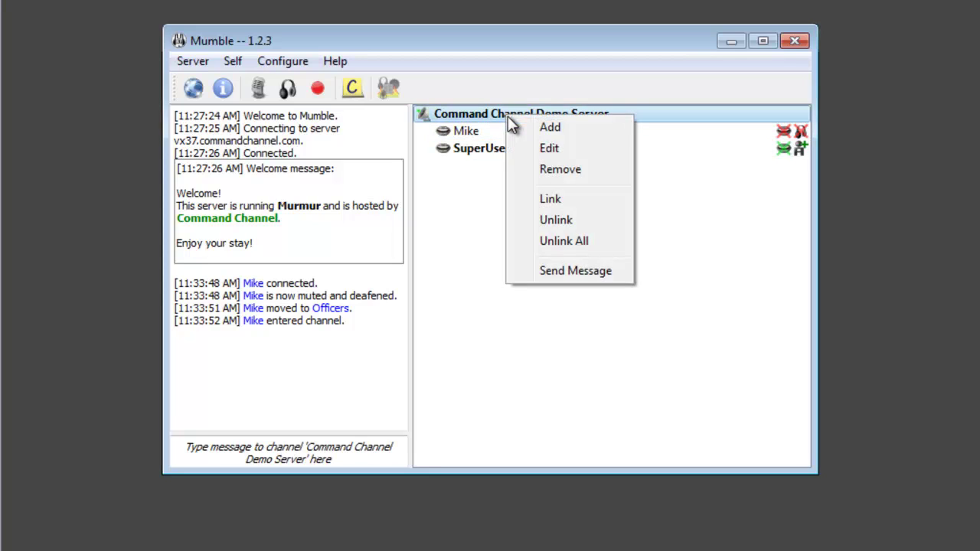
pyautogui.click(574, 129)
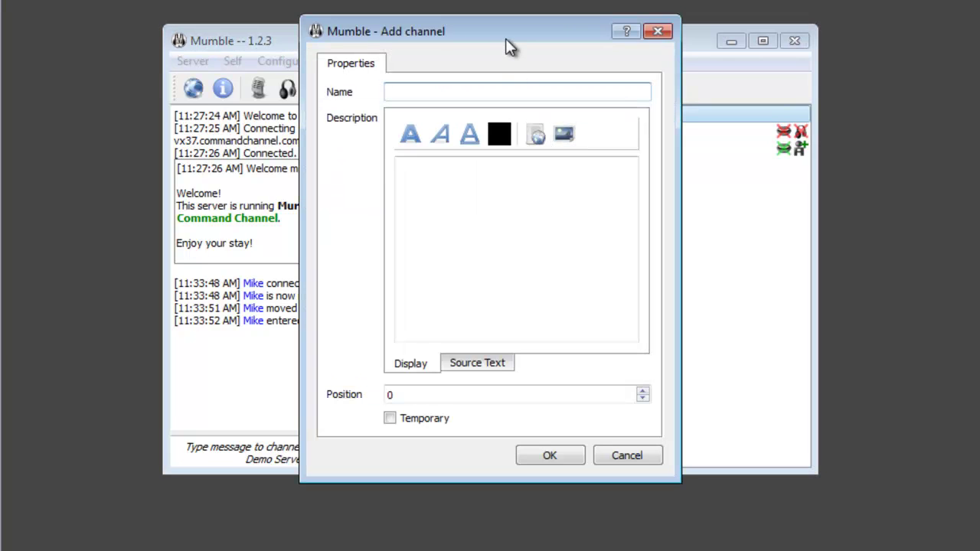
pyautogui.write('Members')
pyautogui.press('Return')
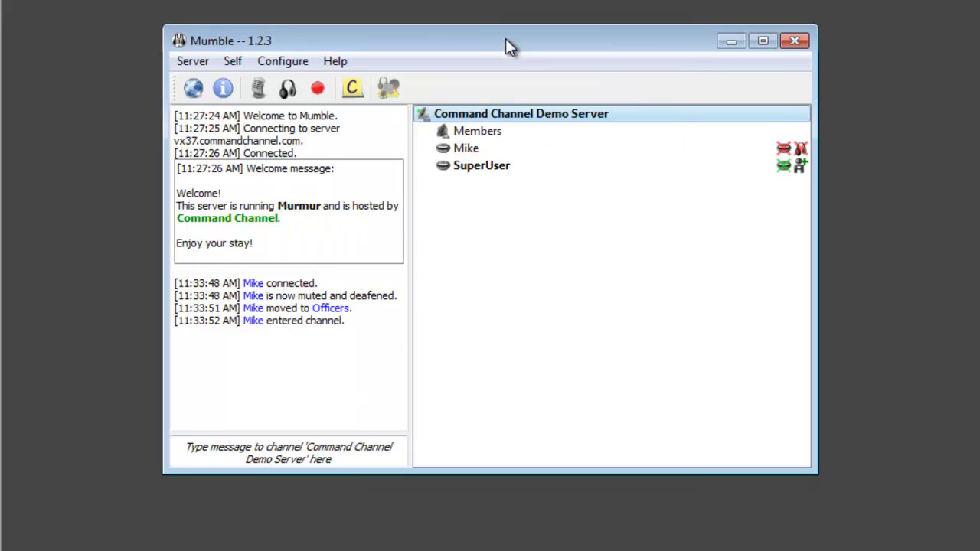
pyautogui.rightClick(495, 113)
pyautogui.click(515, 122)
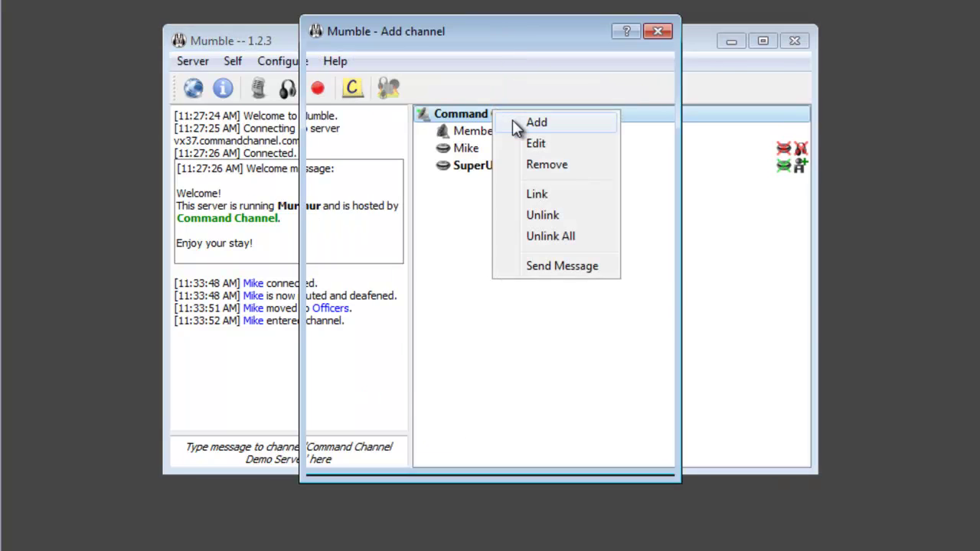
pyautogui.write('Officers')
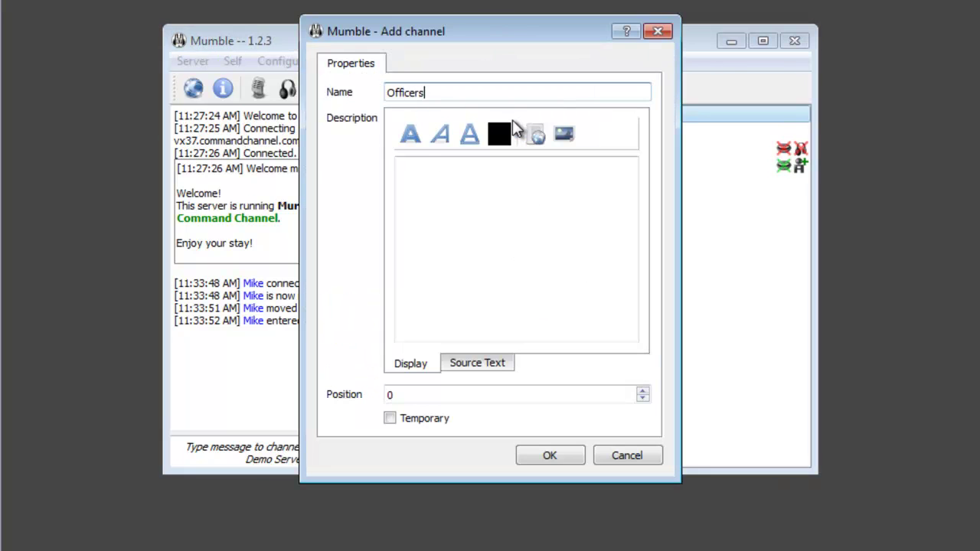
pyautogui.press('Return')
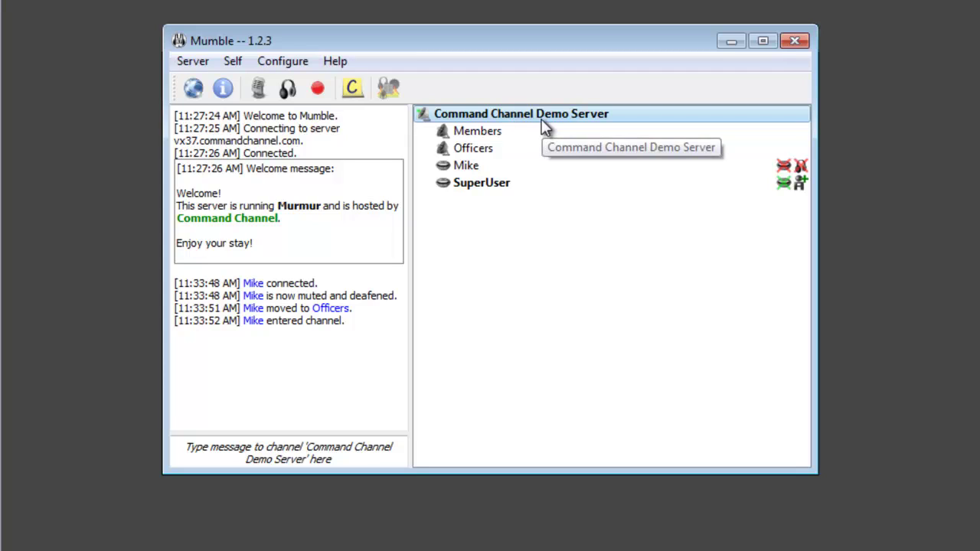
# Step: In the server root's groups, create an 'Ofc' group, discarding the mistaken 'Officers' group
pyautogui.rightClick(611, 112)
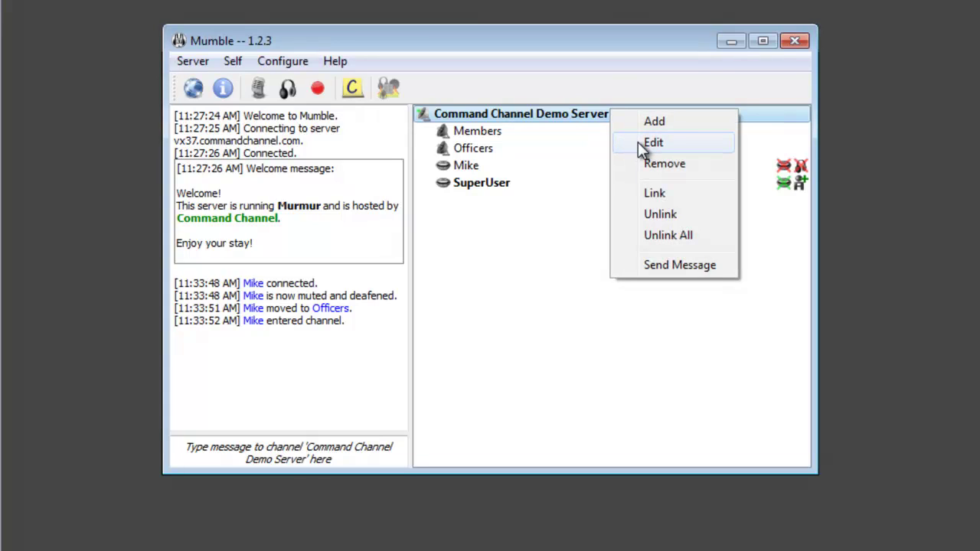
pyautogui.click(683, 144)
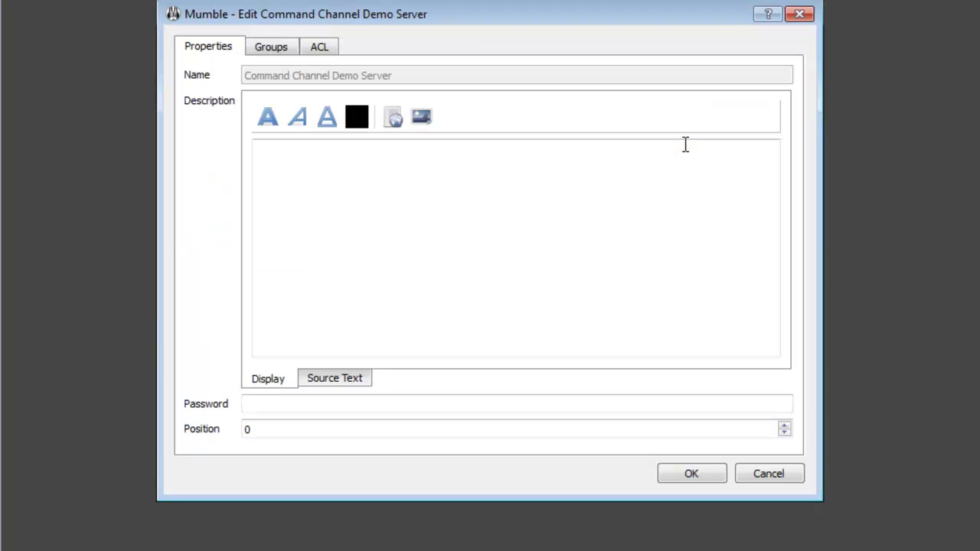
pyautogui.click(272, 47)
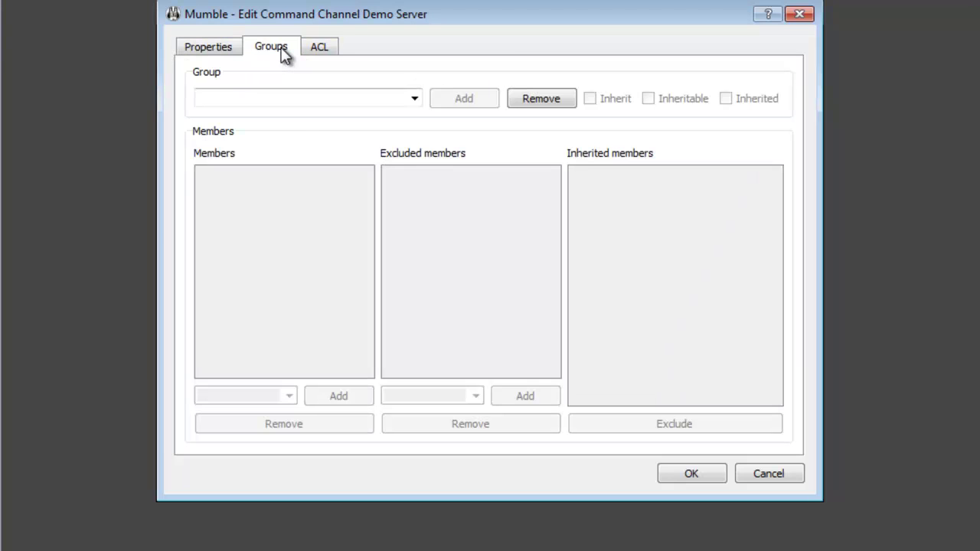
pyautogui.click(298, 101)
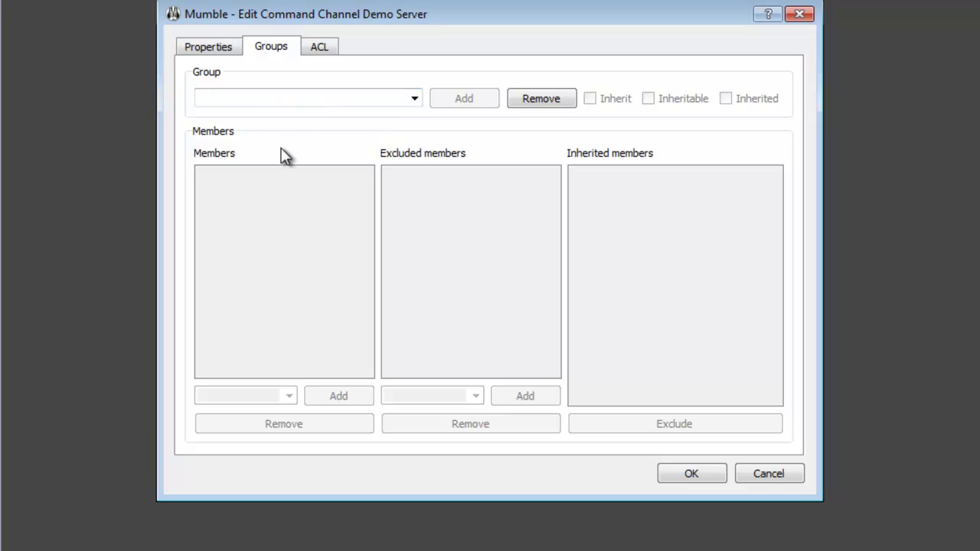
pyautogui.write('Officers')
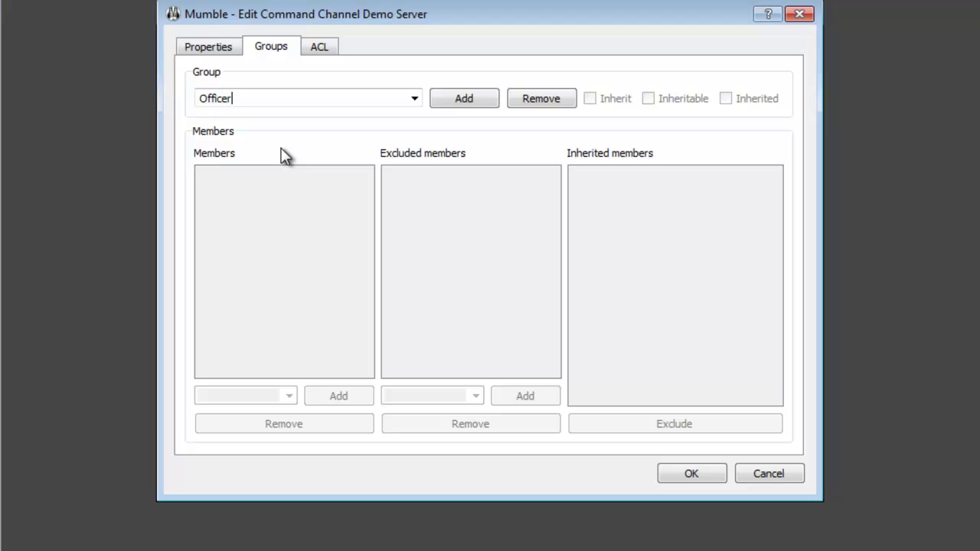
pyautogui.click(474, 102)
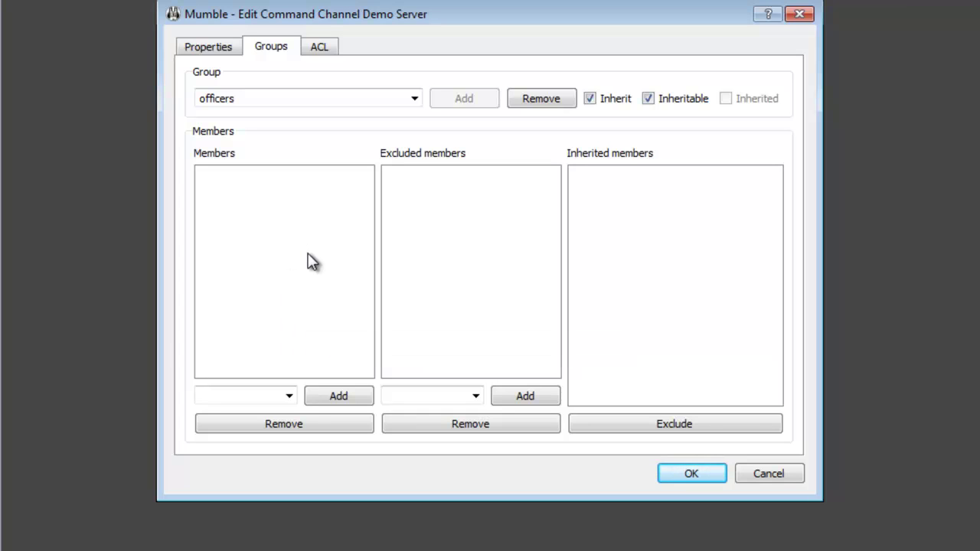
pyautogui.click(510, 100)
pyautogui.click(334, 92)
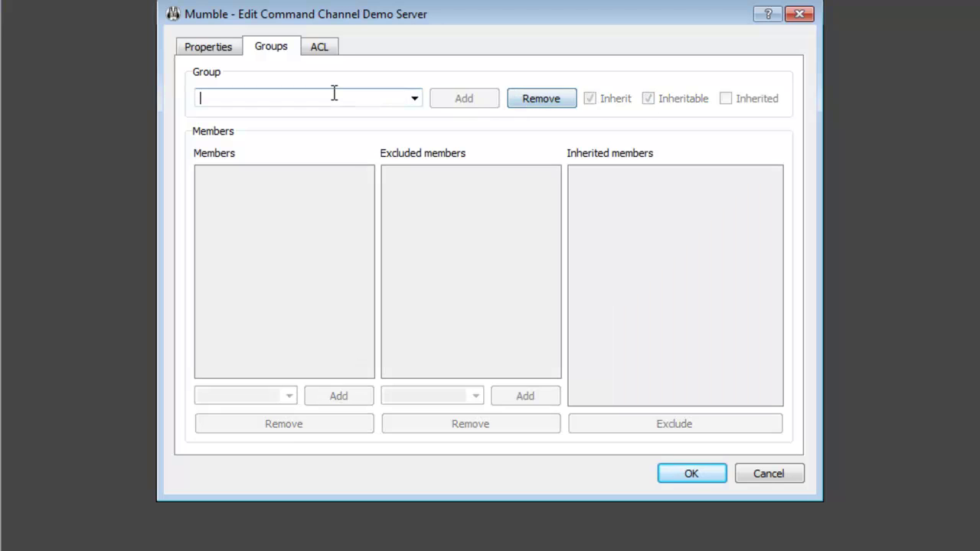
pyautogui.write('Ofc')
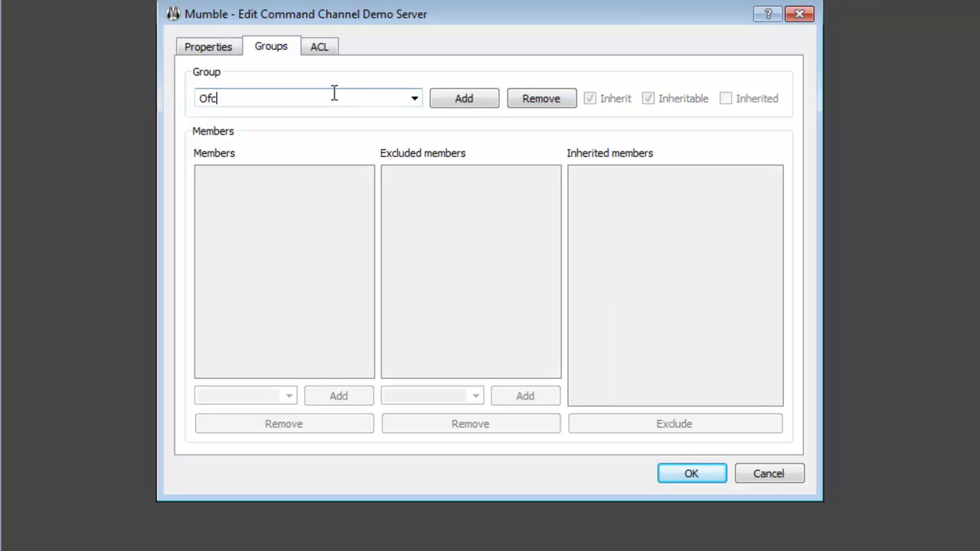
pyautogui.click(467, 99)
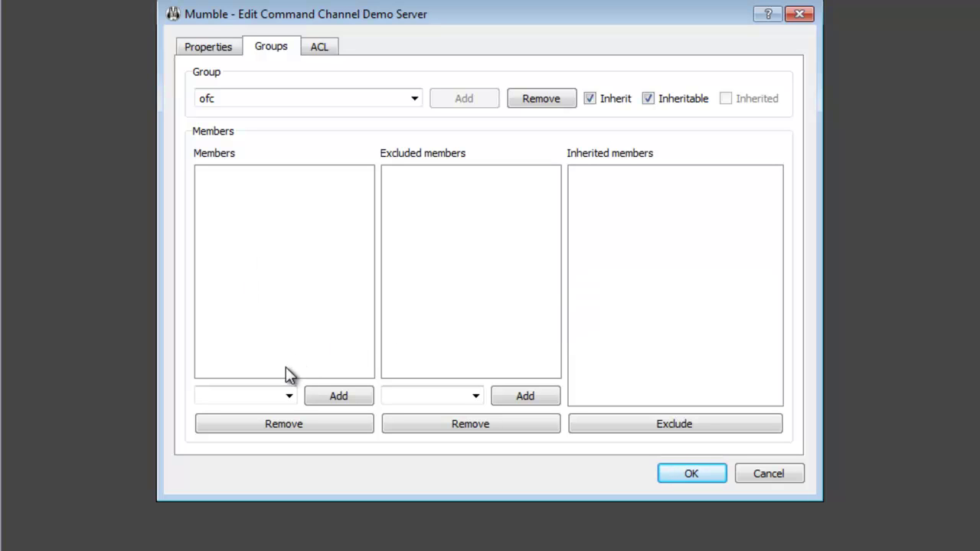
# Step: Add three registered users to the ofc group and save the settings
pyautogui.click(288, 395)
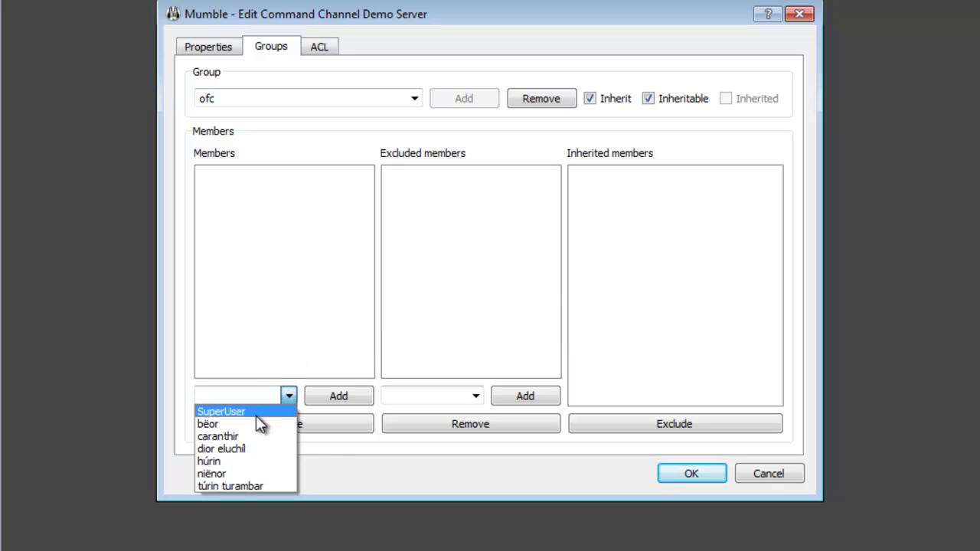
pyautogui.click(253, 424)
pyautogui.click(321, 395)
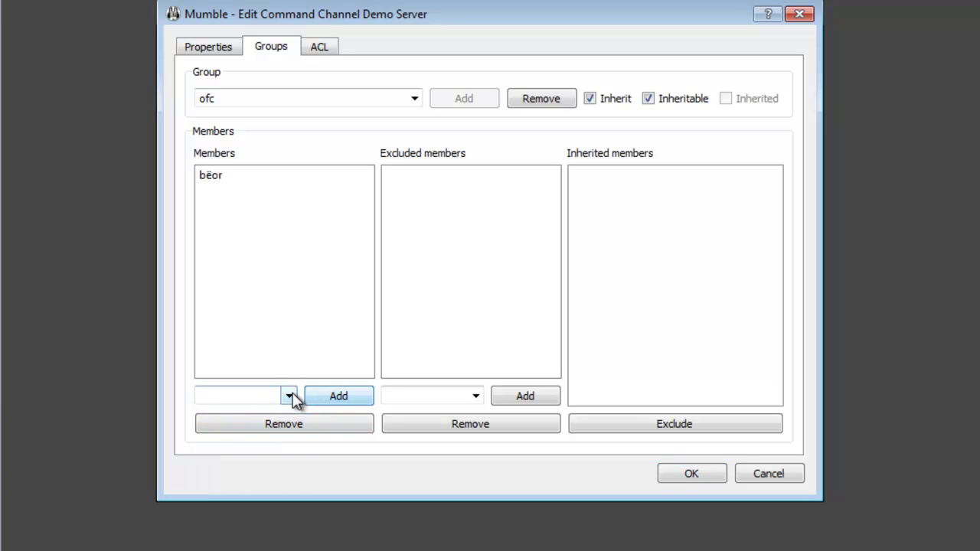
pyautogui.click(290, 394)
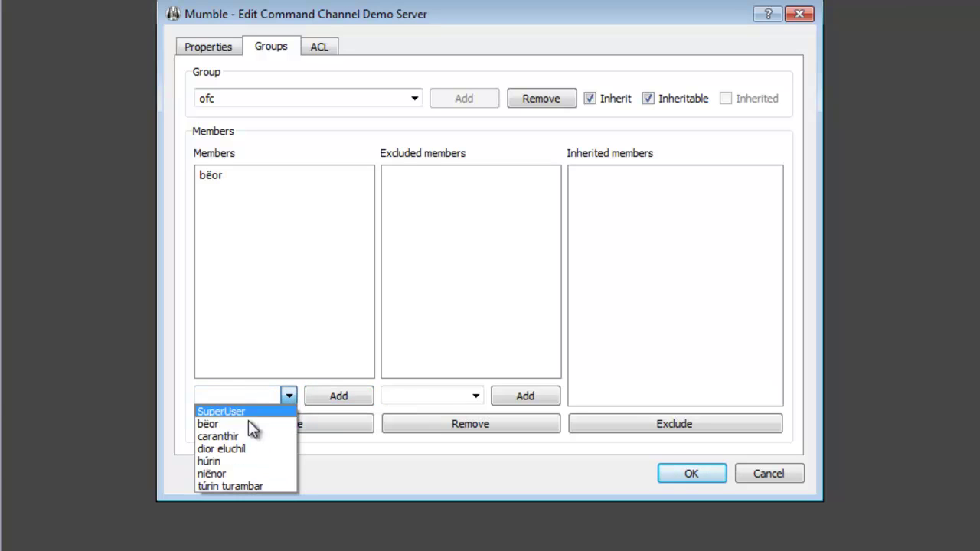
pyautogui.click(260, 436)
pyautogui.click(326, 395)
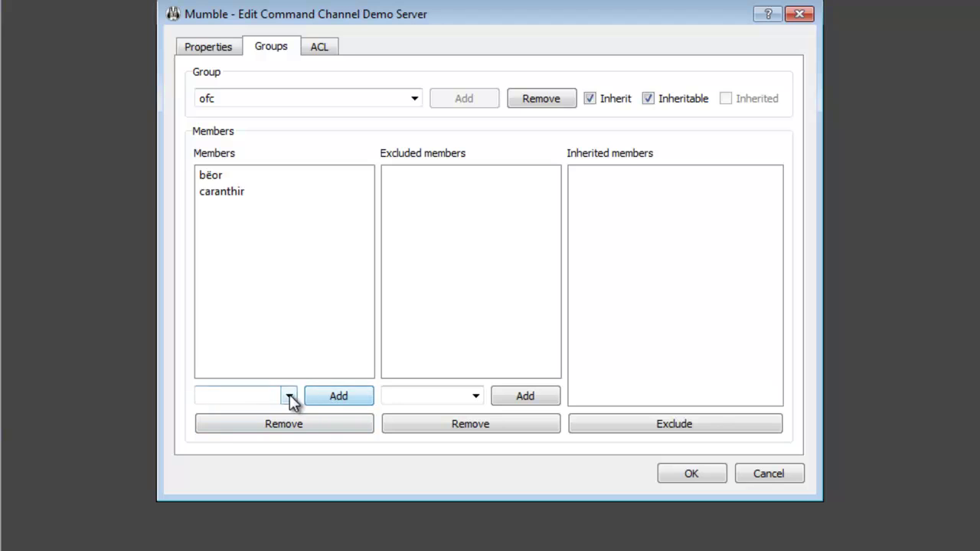
pyautogui.click(290, 395)
pyautogui.click(259, 440)
pyautogui.click(339, 396)
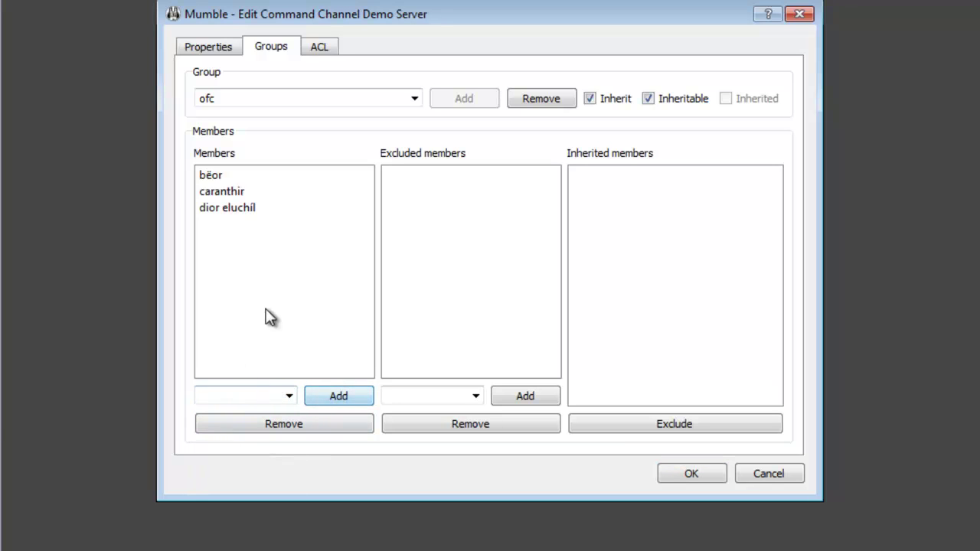
pyautogui.click(288, 394)
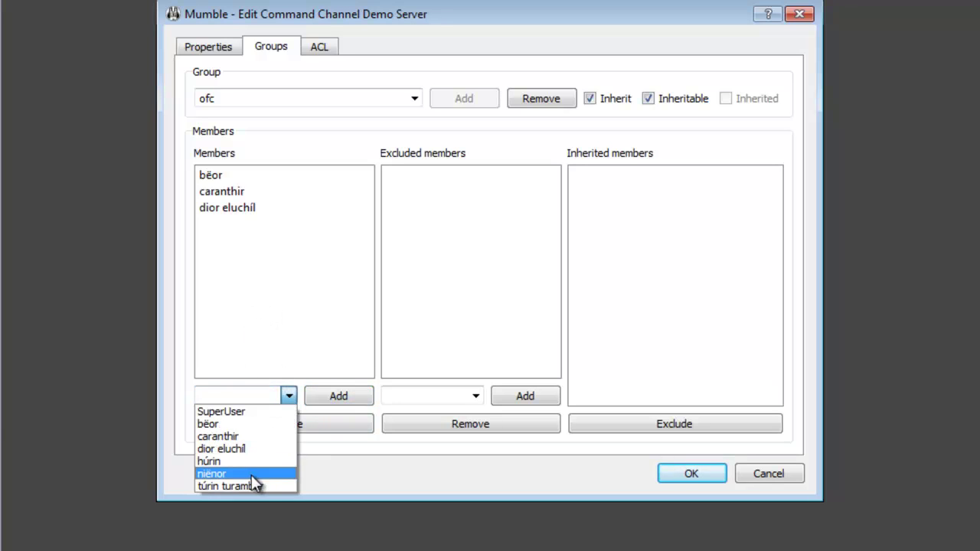
pyautogui.click(344, 452)
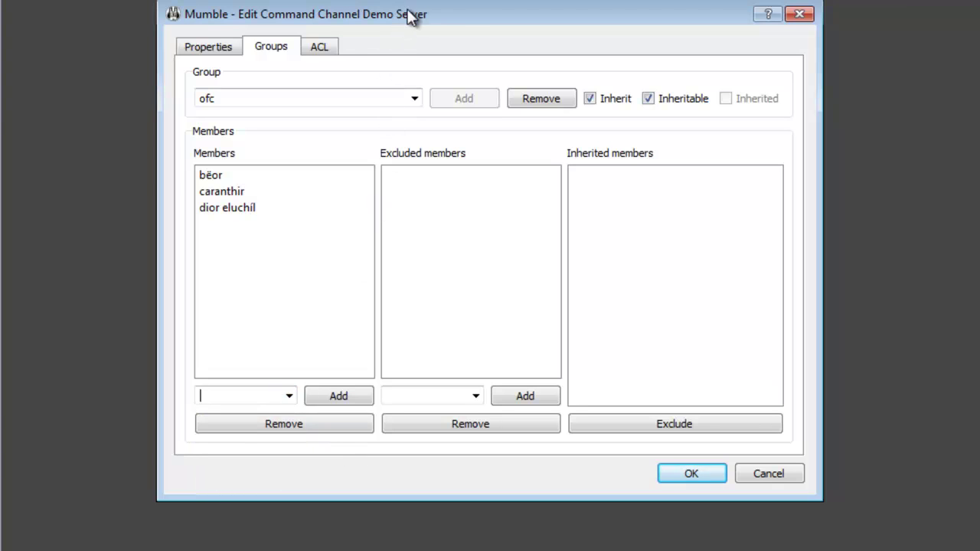
pyautogui.click(691, 474)
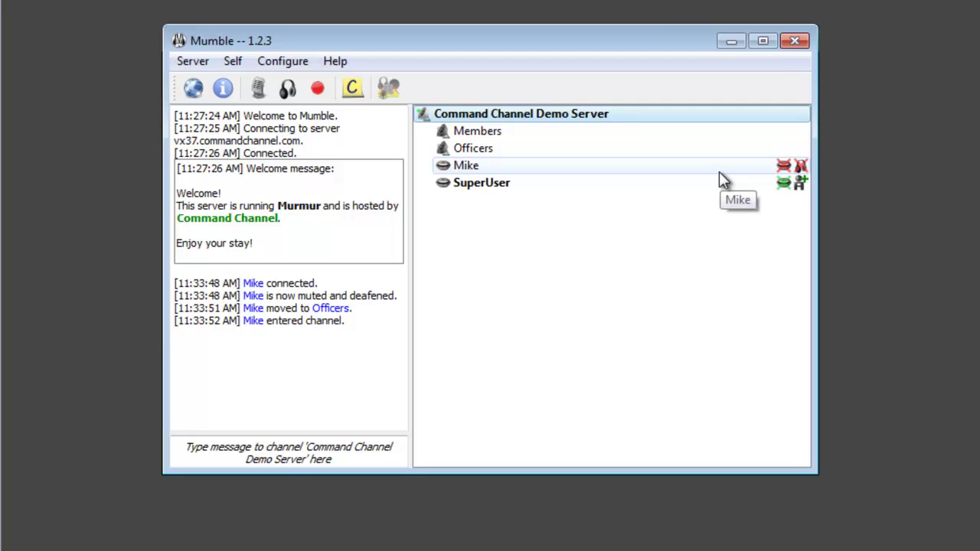
# Step: Register the other connected user on the server and confirm
pyautogui.rightClick(528, 165)
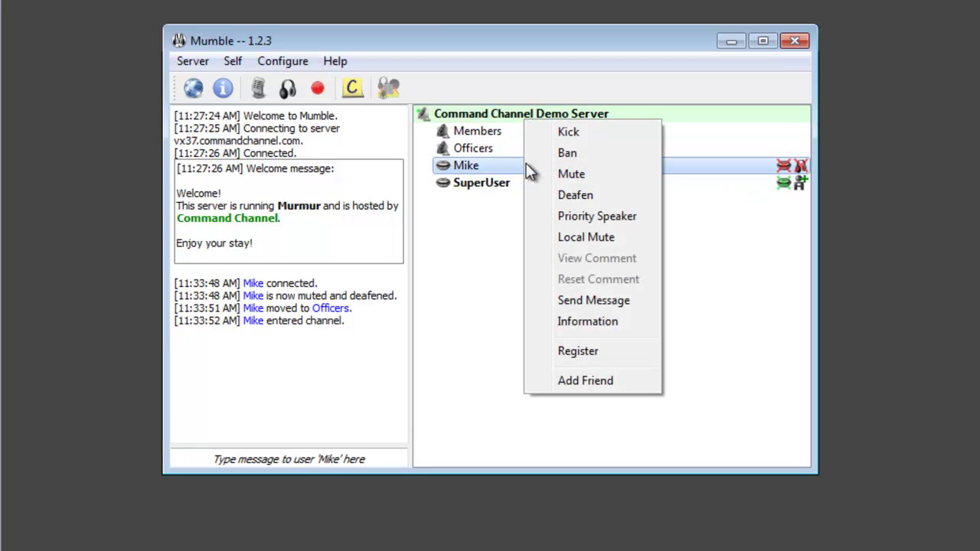
pyautogui.click(588, 351)
pyautogui.click(598, 320)
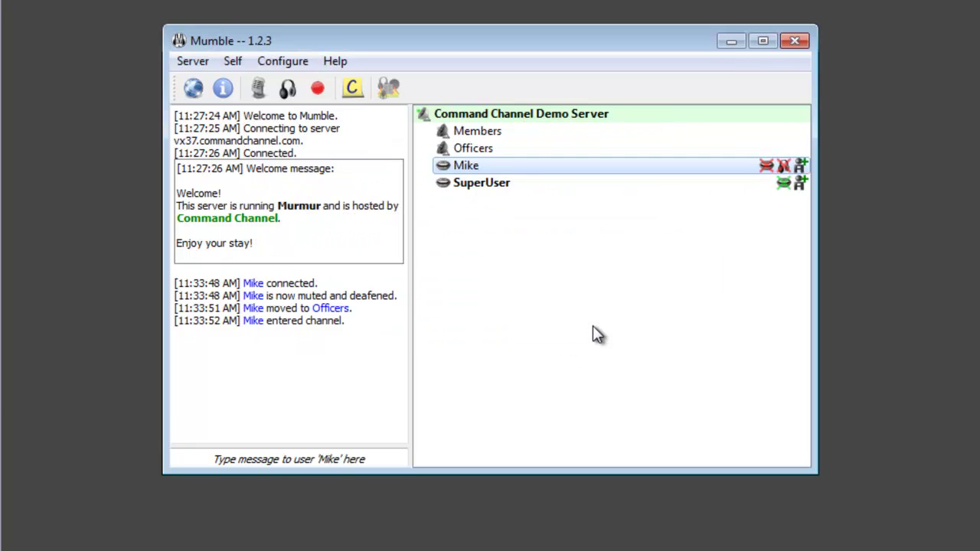
# Step: Add the newly registered user by name to the root channel's ofc group and save
pyautogui.rightClick(538, 116)
pyautogui.click(570, 145)
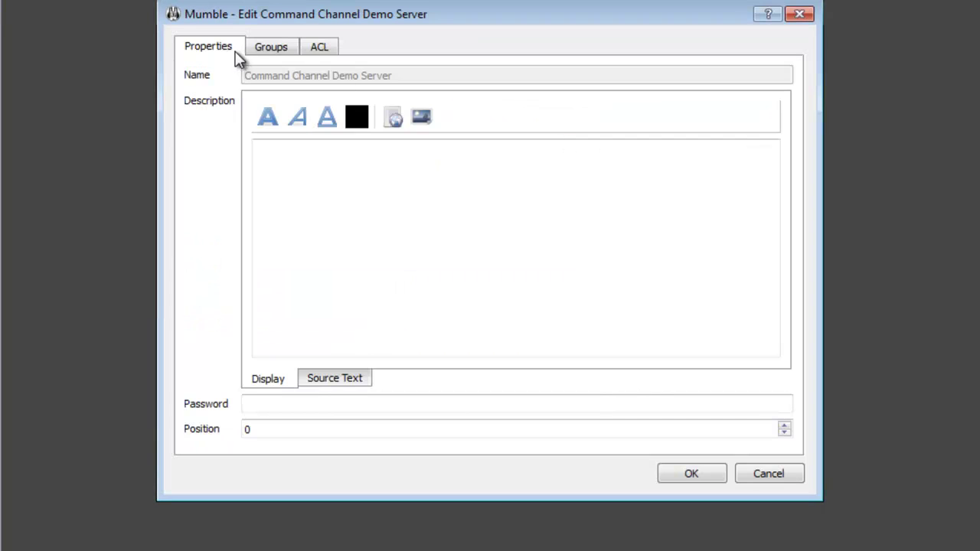
pyautogui.click(256, 47)
pyautogui.click(414, 99)
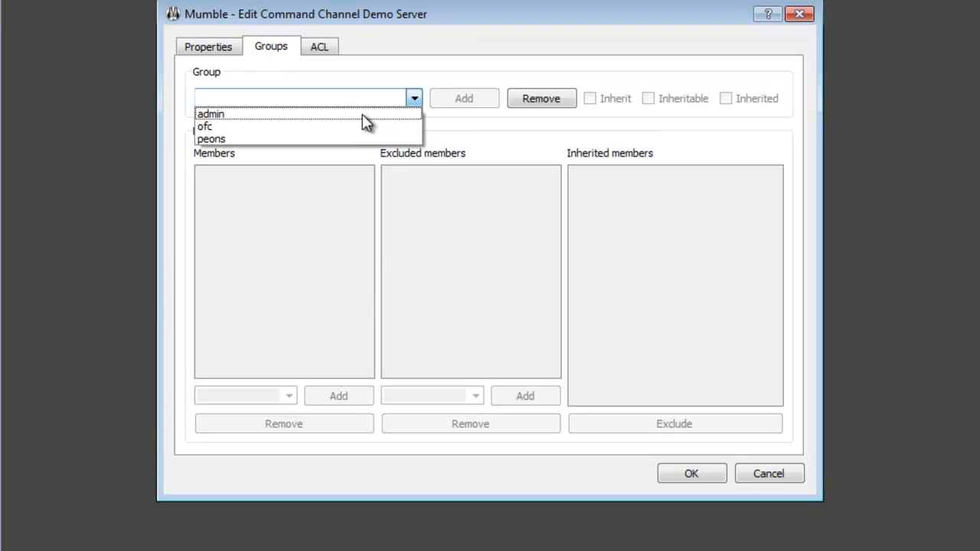
pyautogui.click(359, 127)
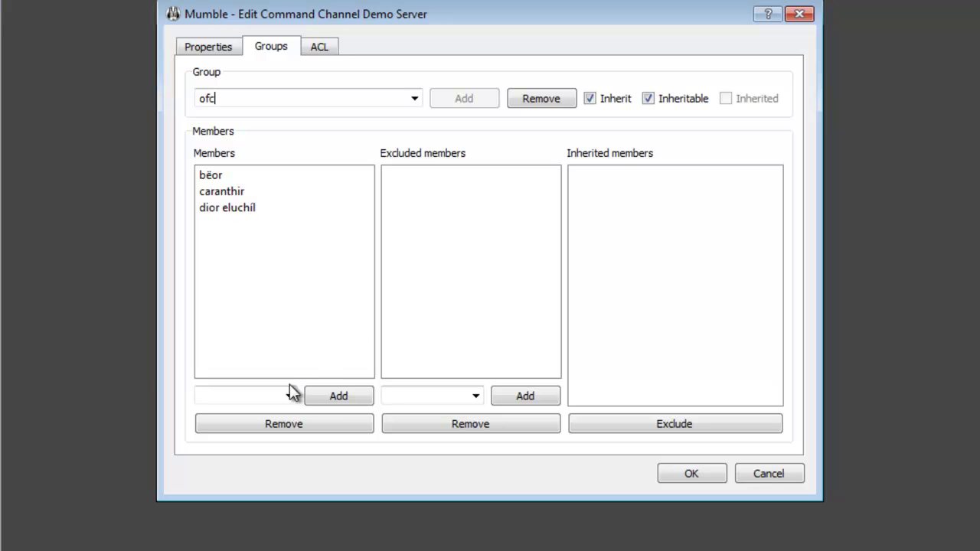
pyautogui.click(267, 395)
pyautogui.write('Mike')
pyautogui.click(332, 399)
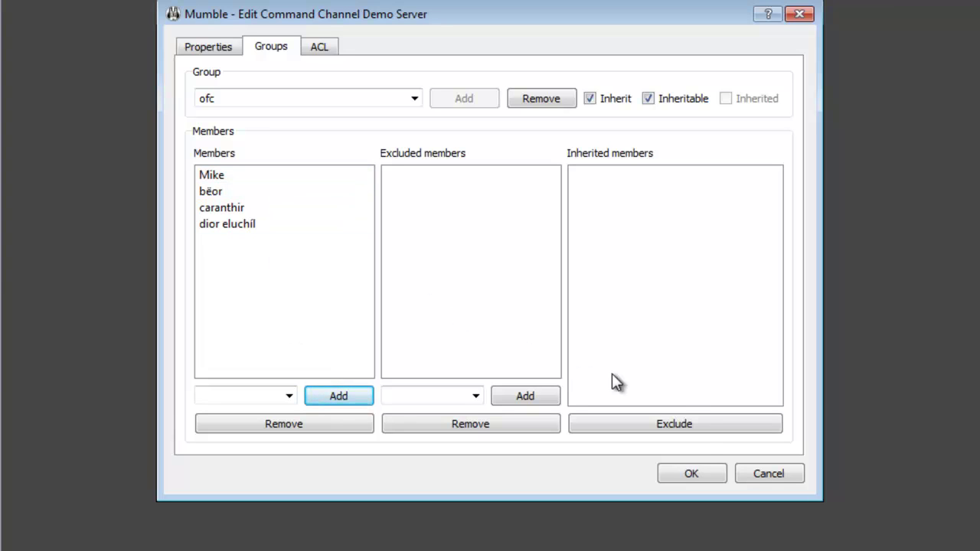
pyautogui.click(692, 473)
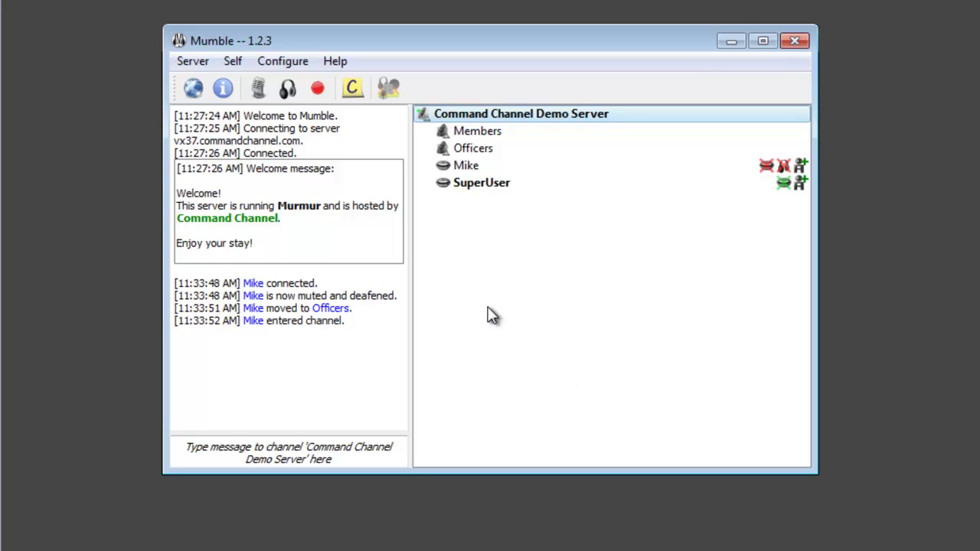
# Step: Add a new access rule to the Officers channel, assigned to the ofc group
pyautogui.rightClick(527, 152)
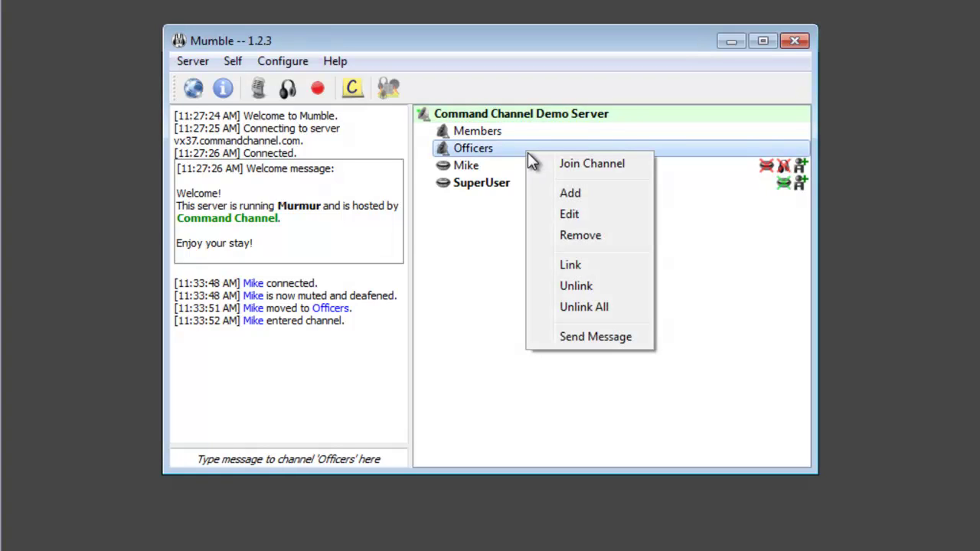
pyautogui.click(604, 213)
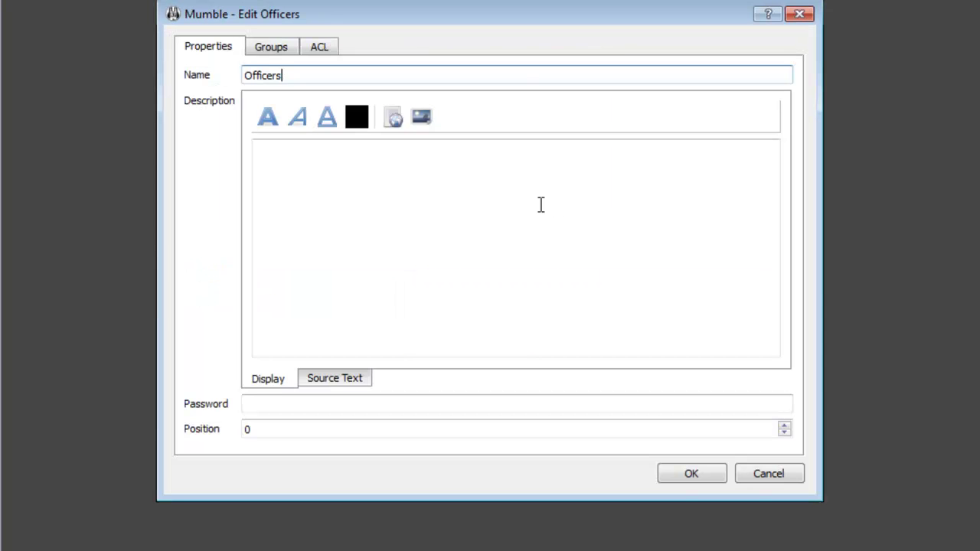
pyautogui.click(337, 53)
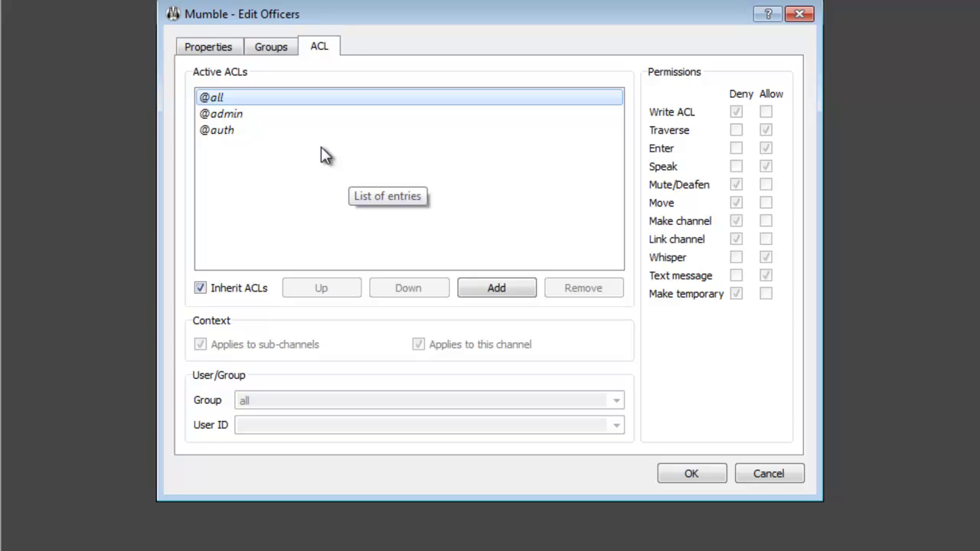
pyautogui.click(227, 290)
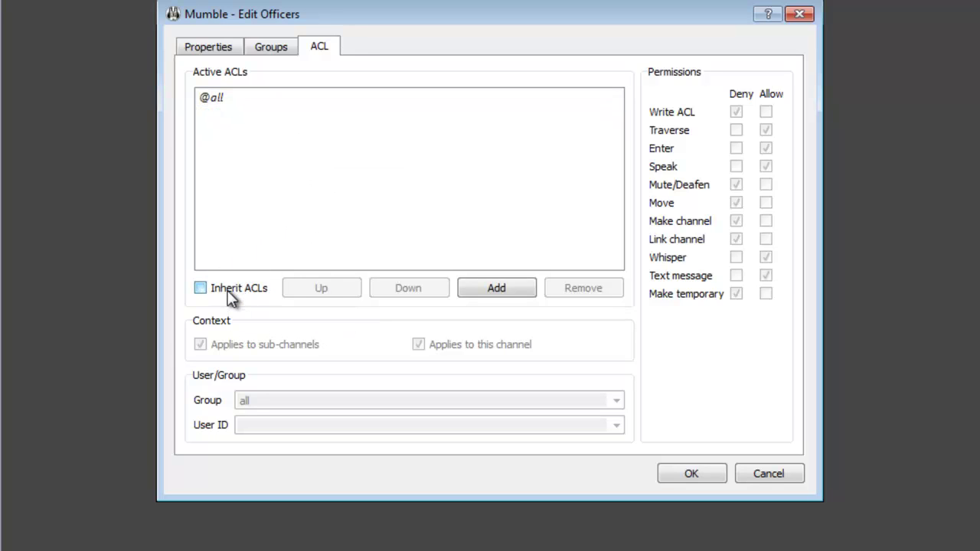
pyautogui.click(228, 290)
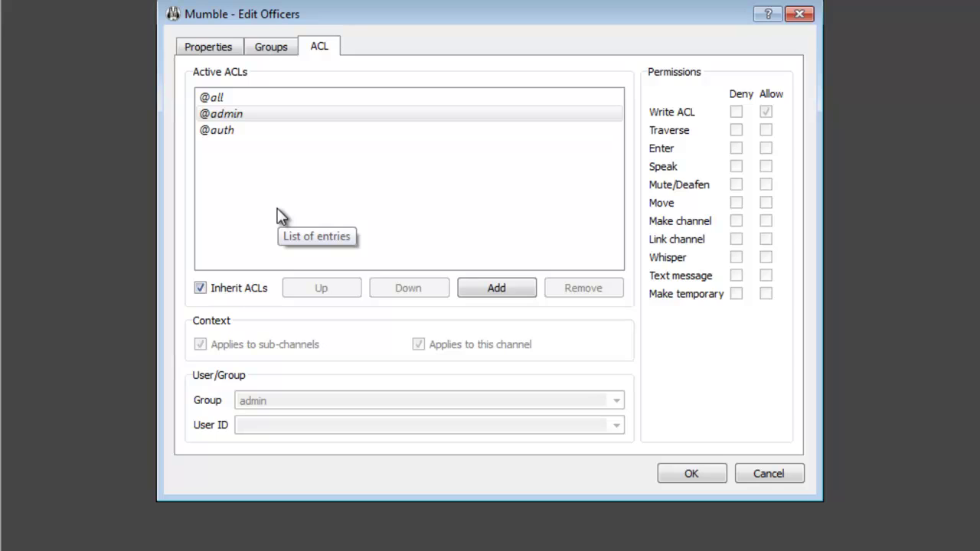
pyautogui.click(494, 292)
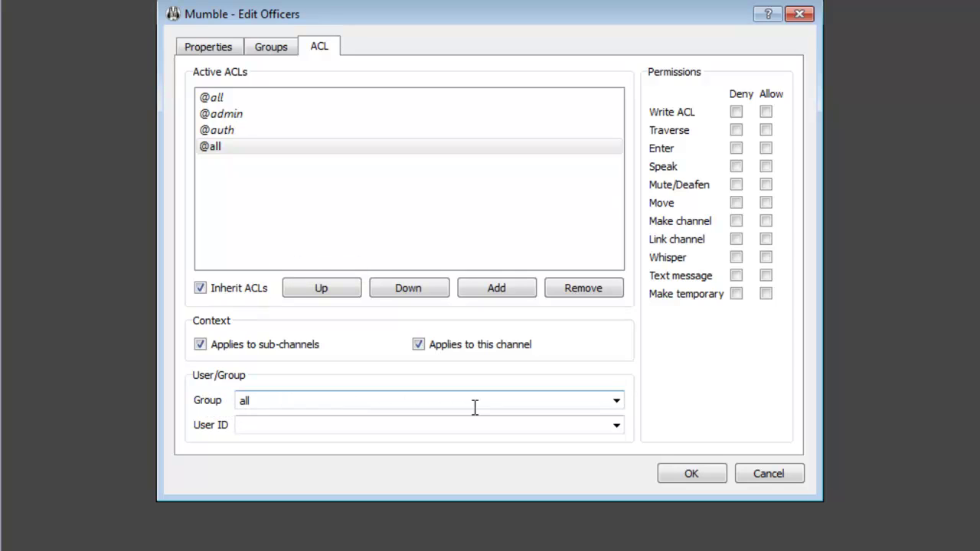
pyautogui.click(616, 402)
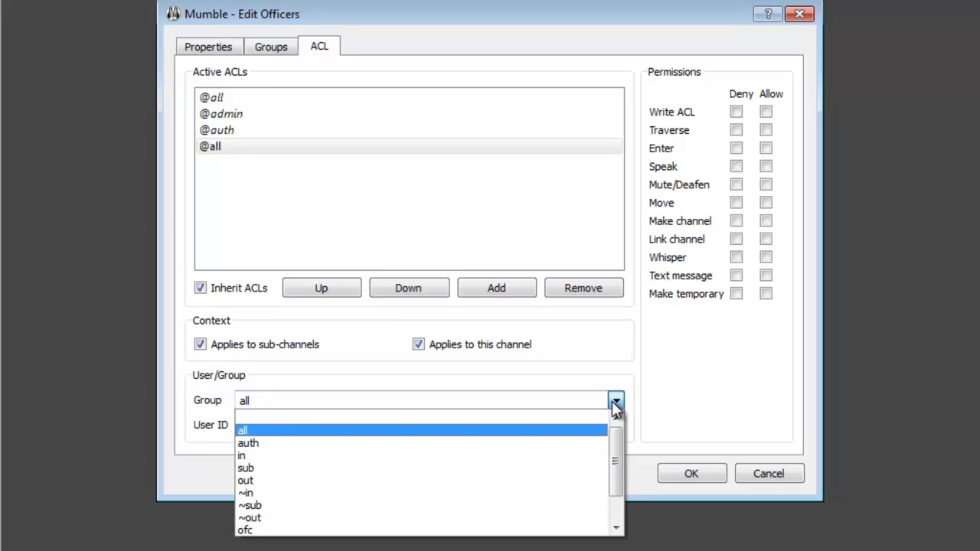
pyautogui.click(266, 528)
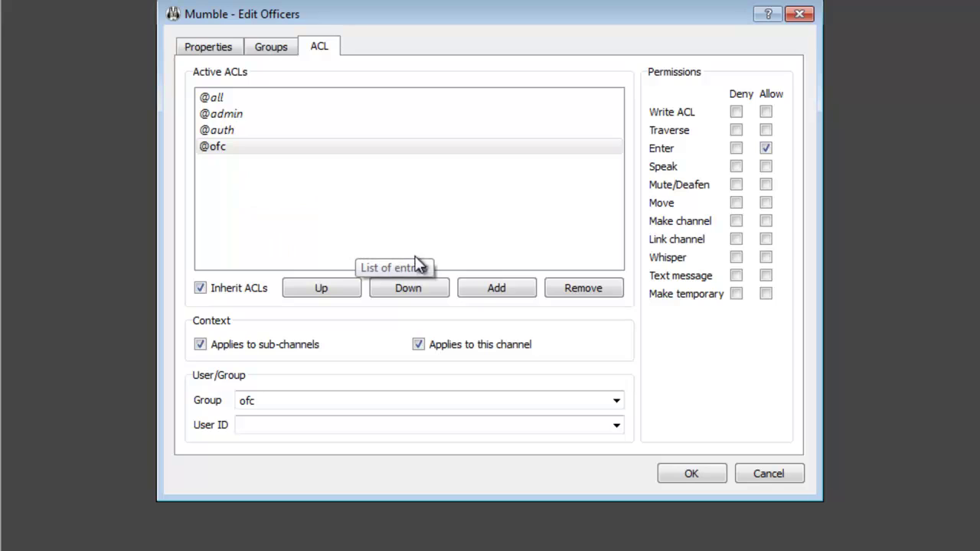
pyautogui.click(494, 290)
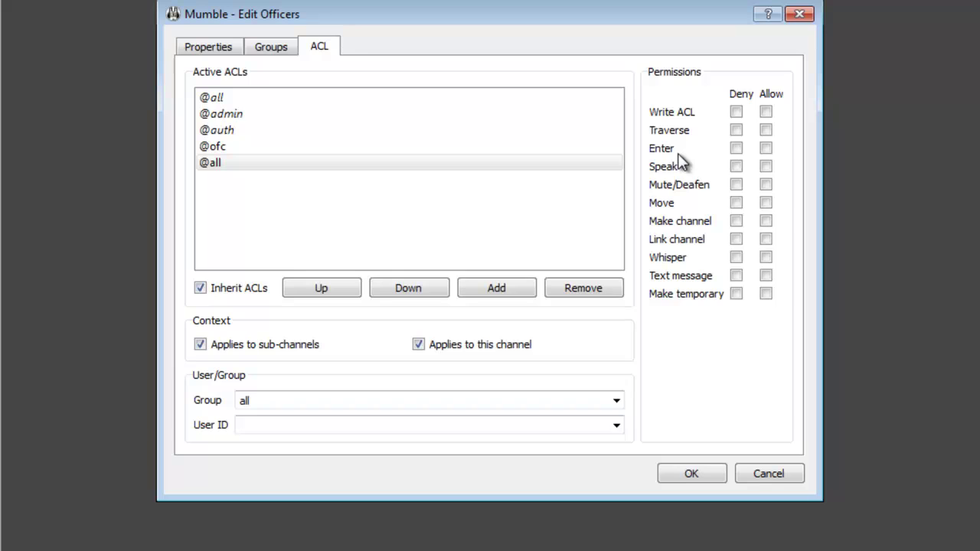
pyautogui.click(737, 150)
pyautogui.click(295, 99)
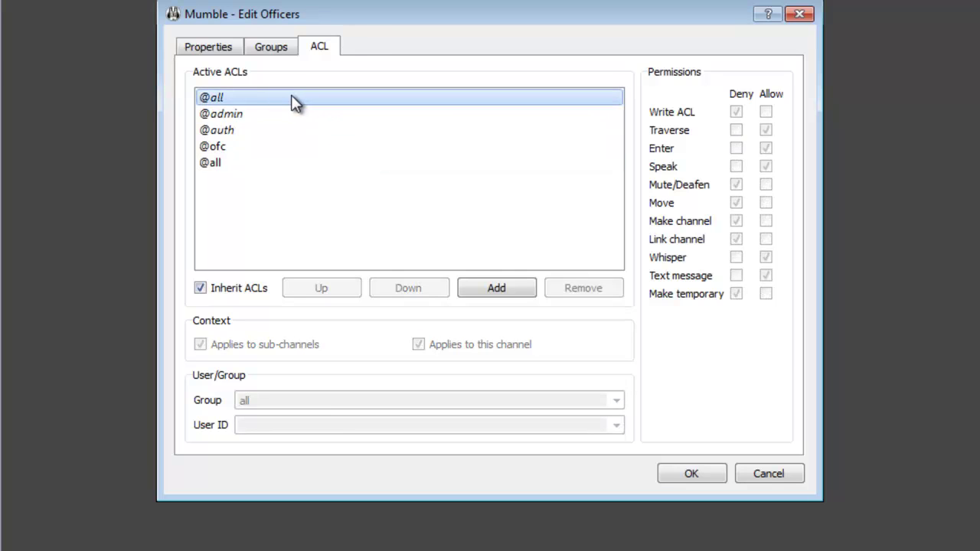
pyautogui.click(277, 166)
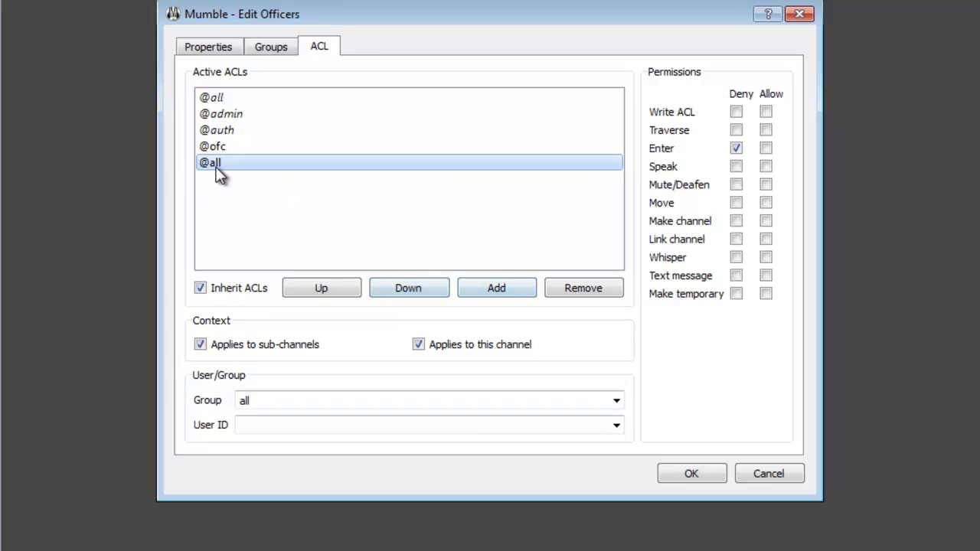
pyautogui.click(332, 287)
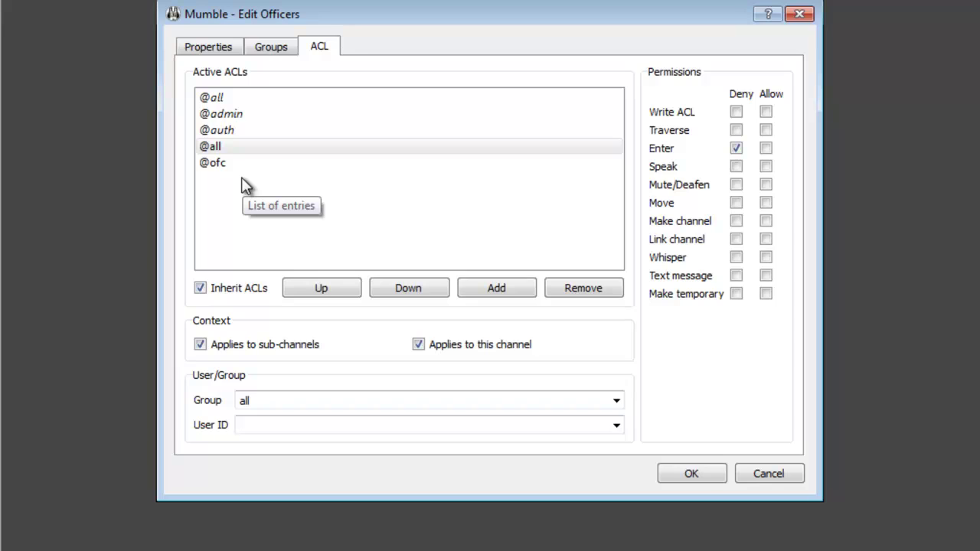
pyautogui.click(241, 103)
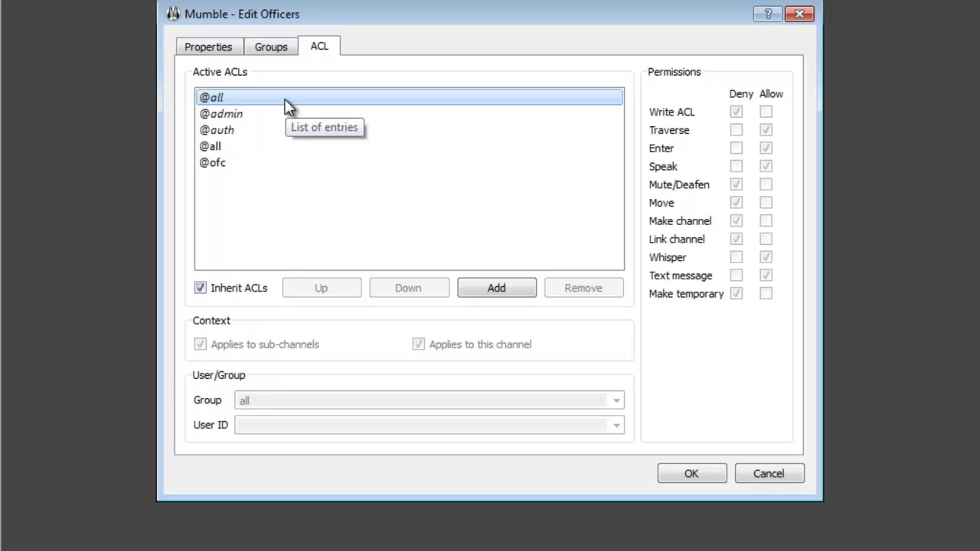
pyautogui.click(253, 115)
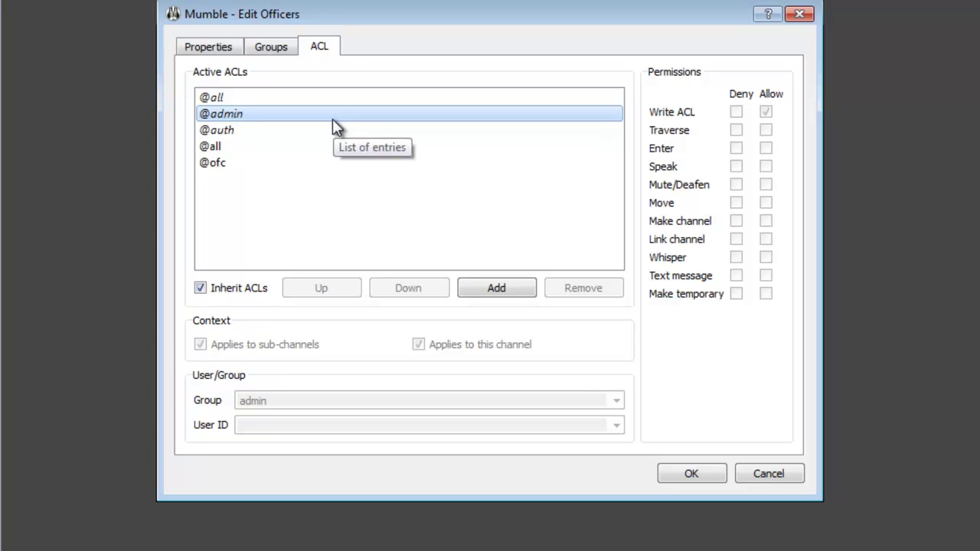
pyautogui.click(255, 133)
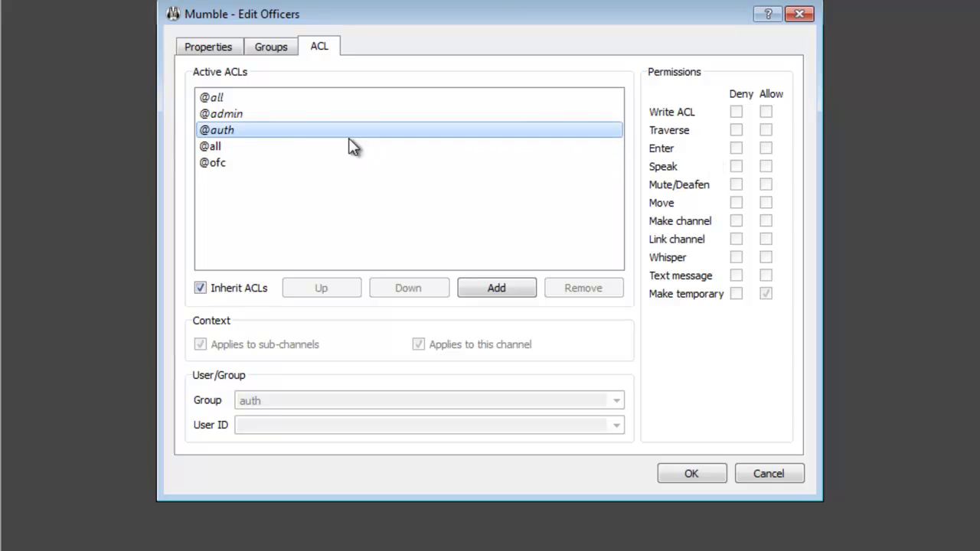
pyautogui.click(237, 150)
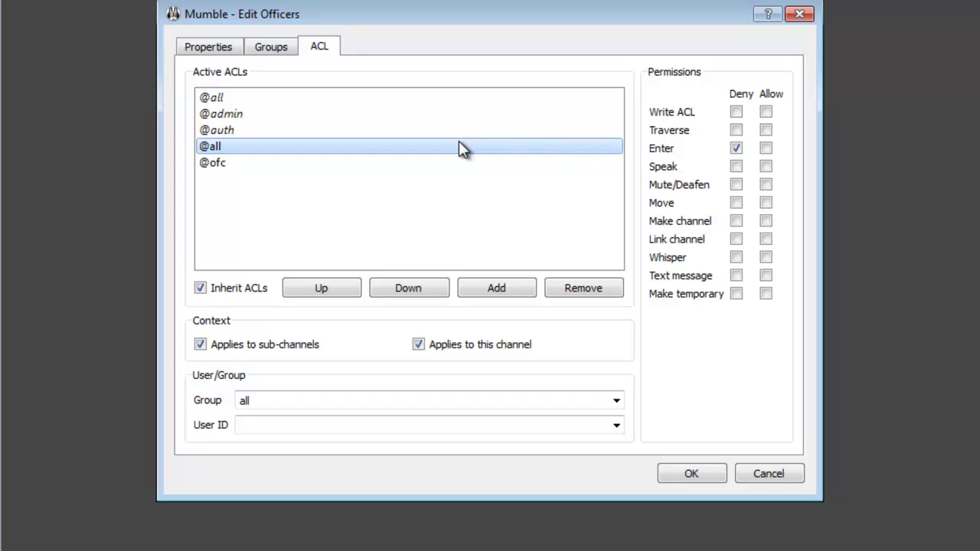
pyautogui.click(292, 163)
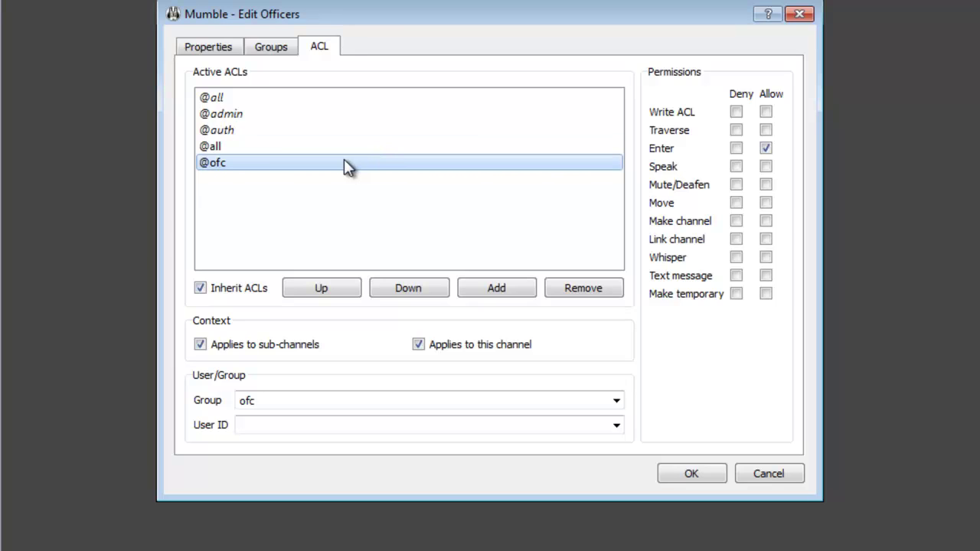
pyautogui.click(229, 149)
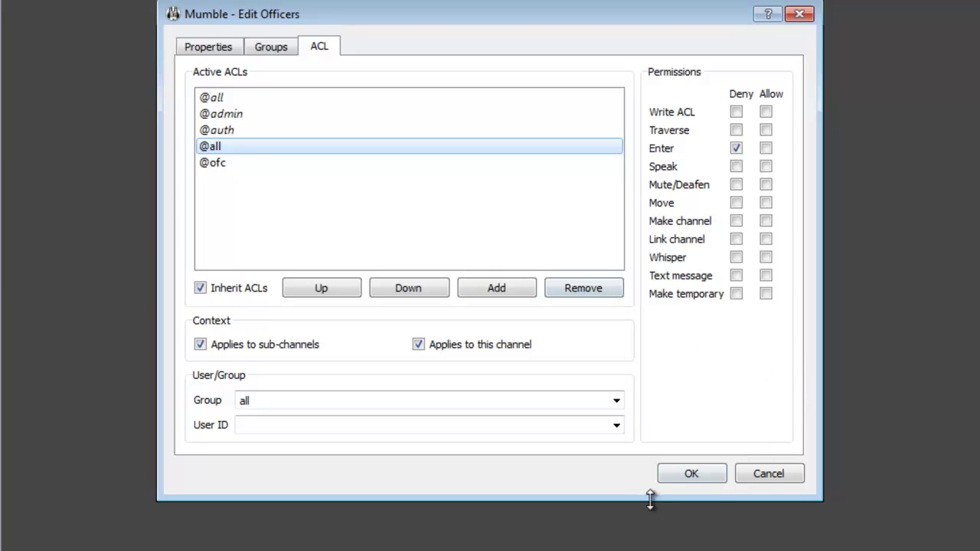
pyautogui.click(710, 475)
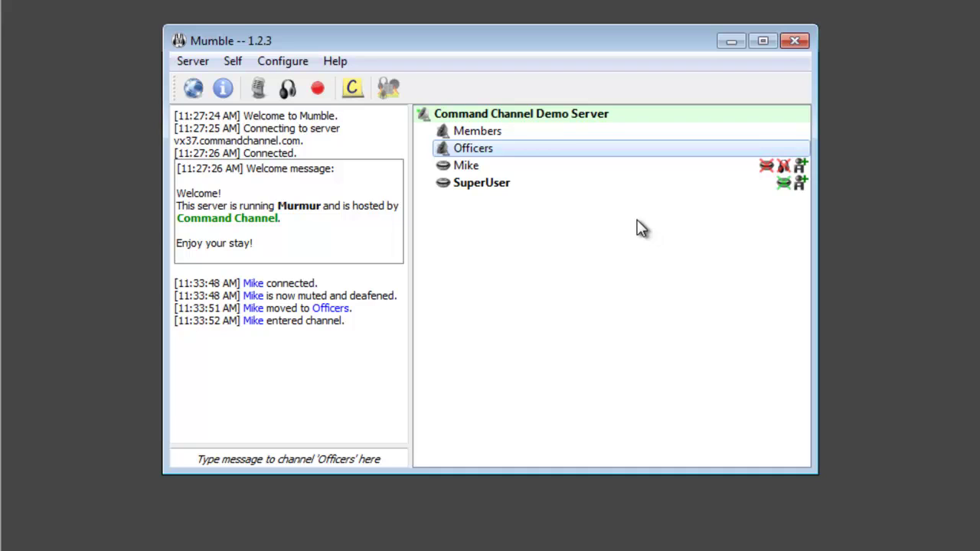
pyautogui.rightClick(653, 116)
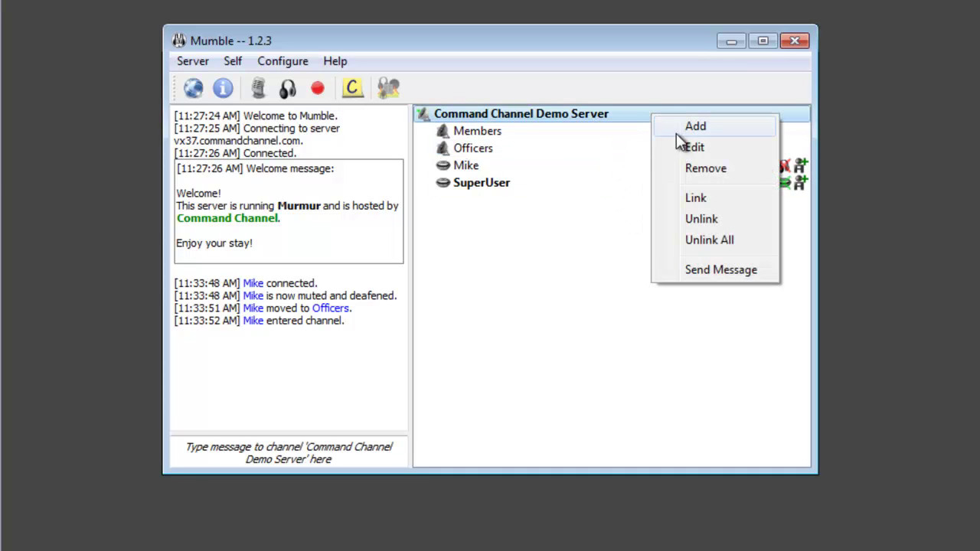
pyautogui.click(693, 147)
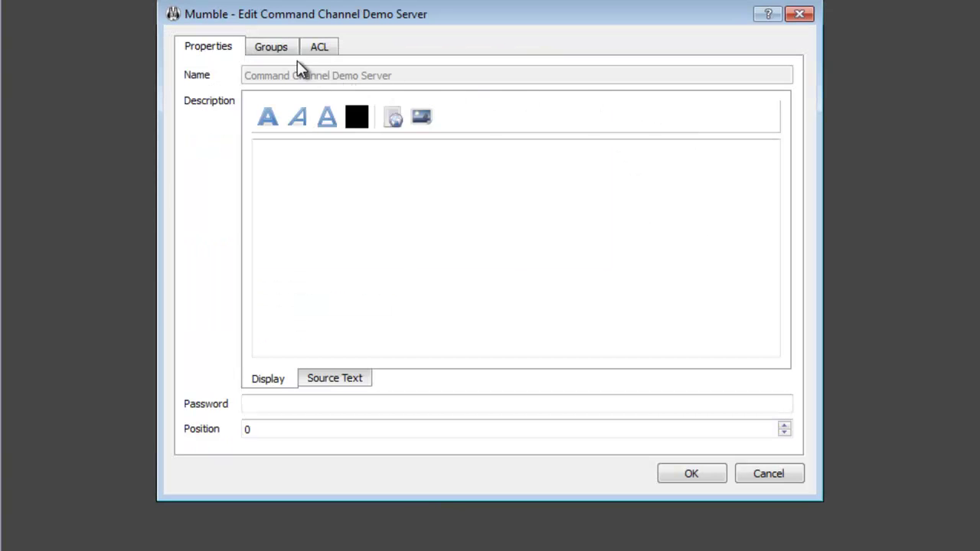
pyautogui.click(320, 52)
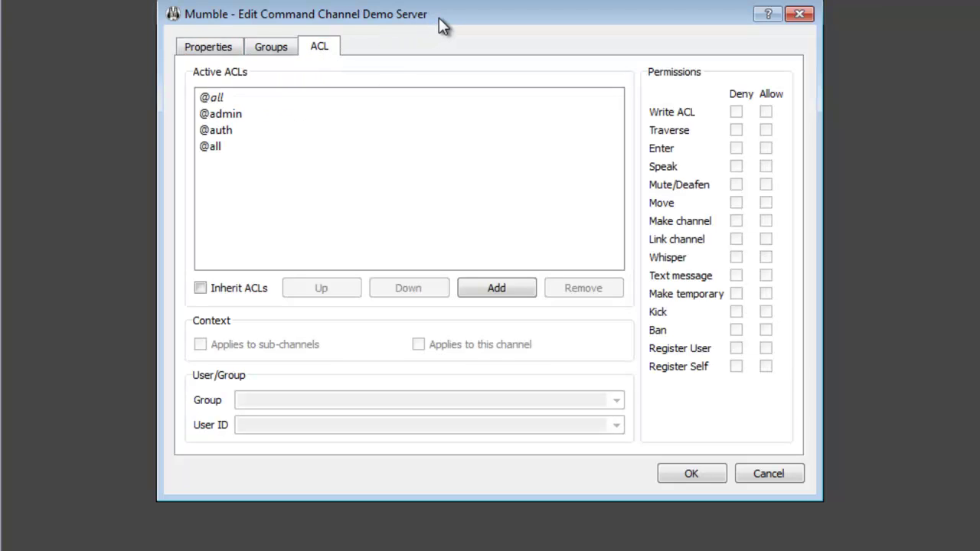
pyautogui.click(343, 150)
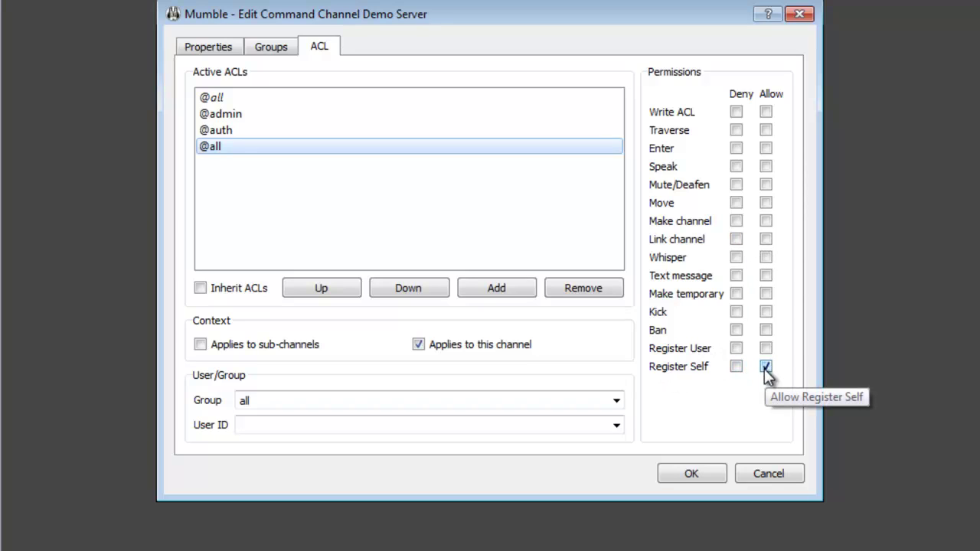
pyautogui.click(576, 291)
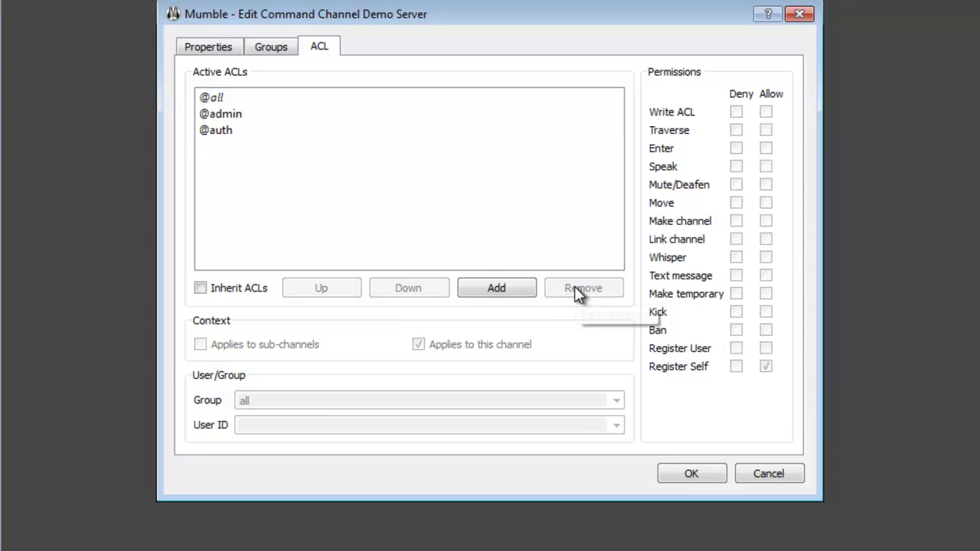
pyautogui.click(690, 476)
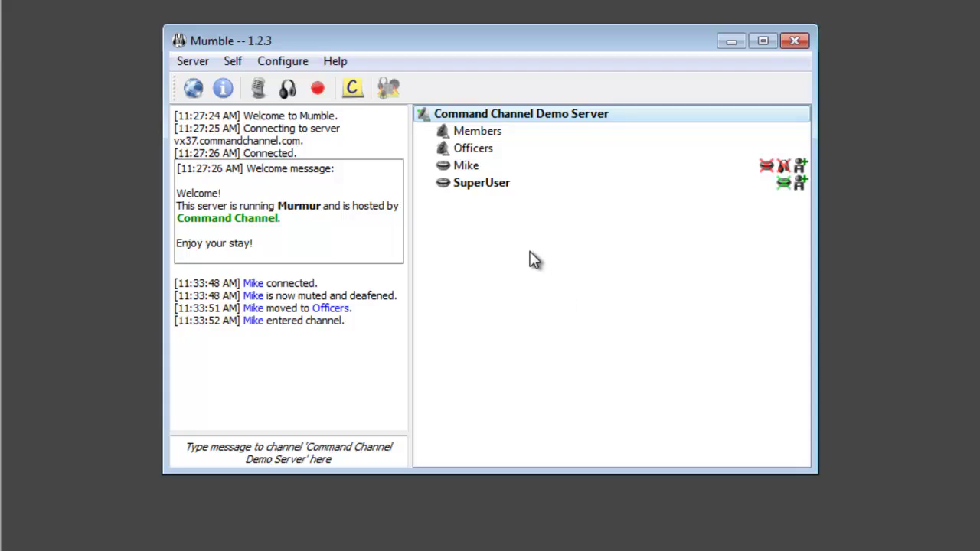
pyautogui.rightClick(494, 132)
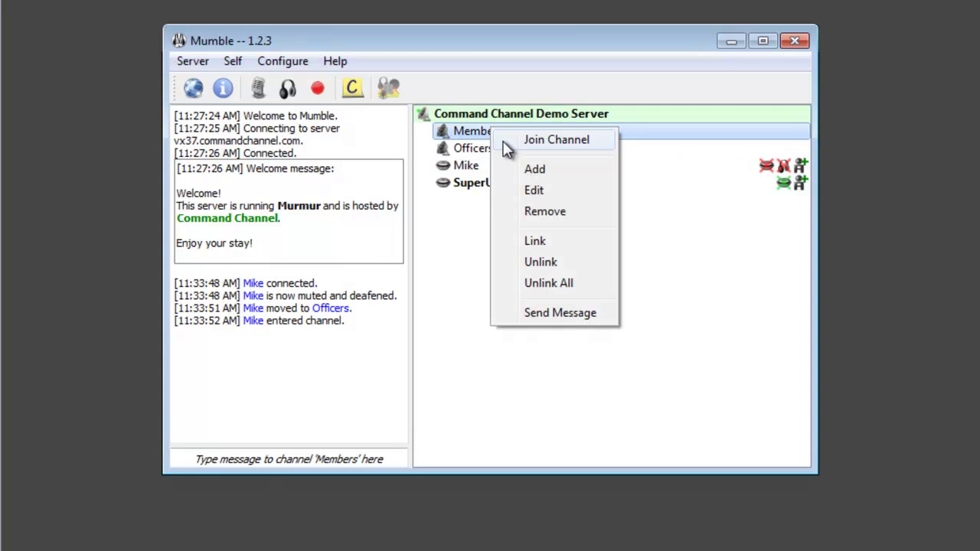
pyautogui.click(548, 191)
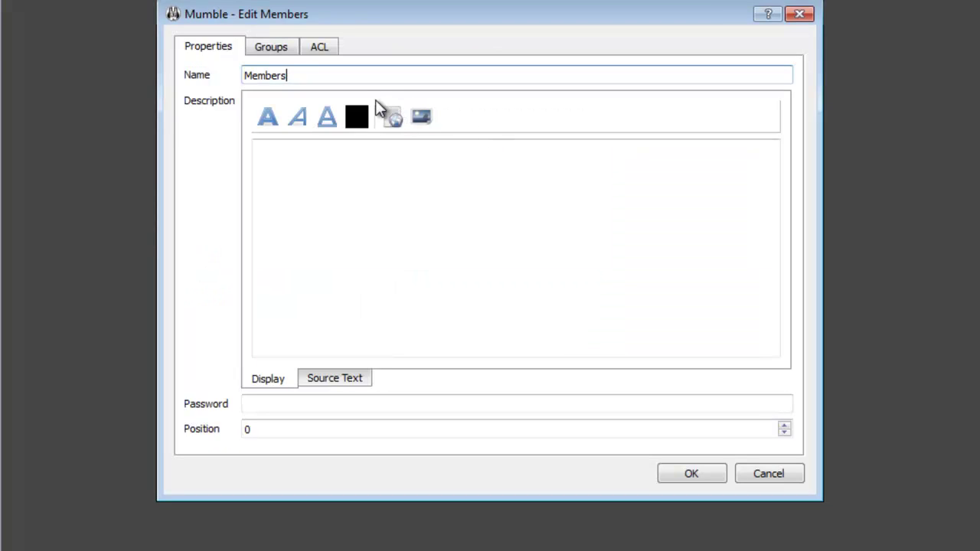
pyautogui.click(313, 47)
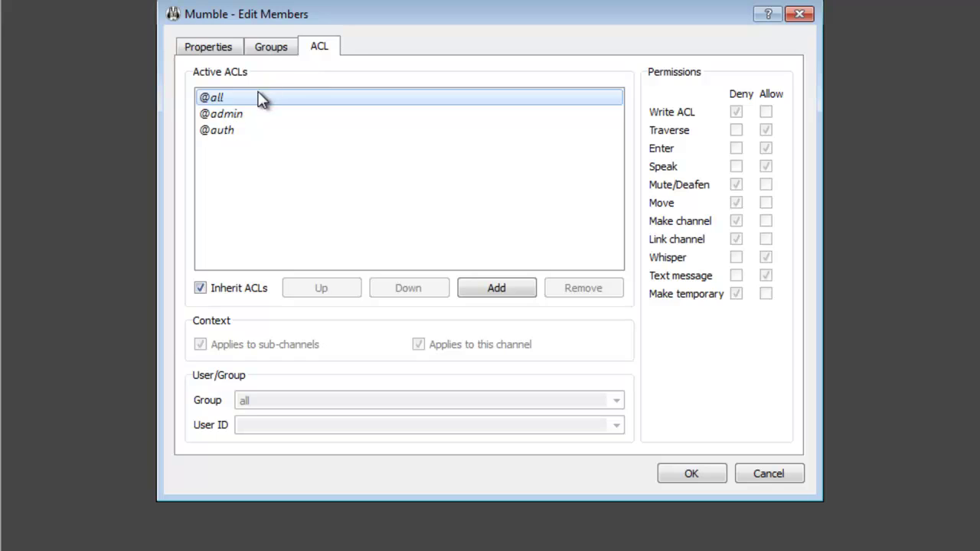
pyautogui.click(256, 131)
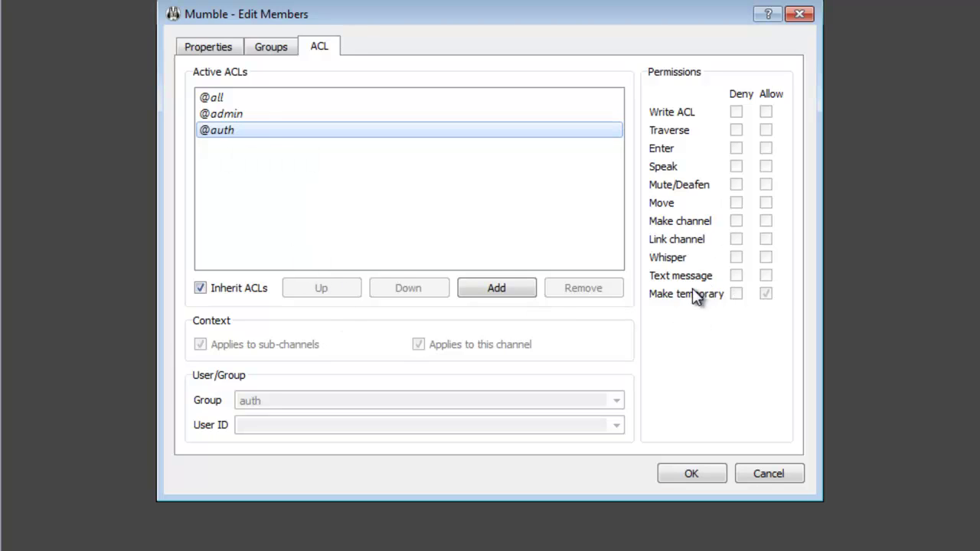
pyautogui.click(498, 289)
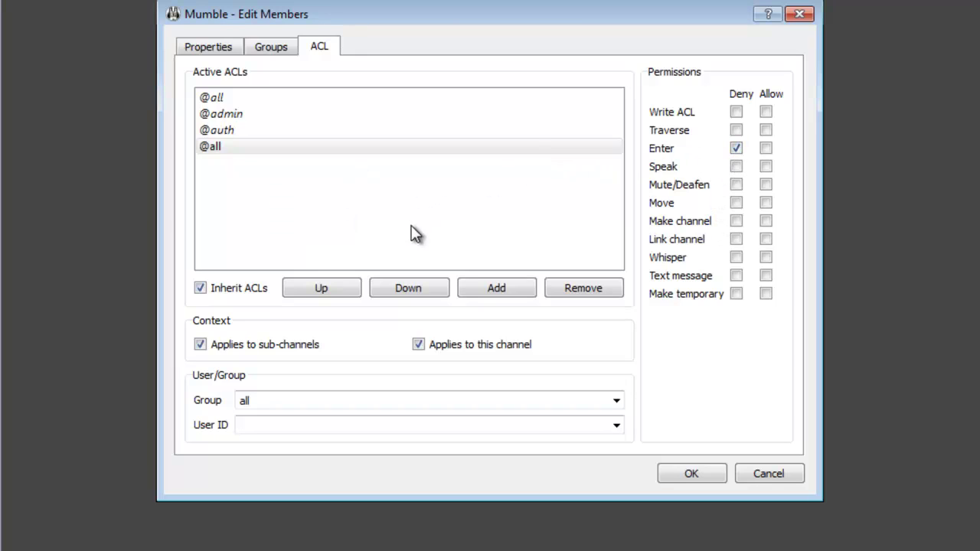
pyautogui.click(503, 288)
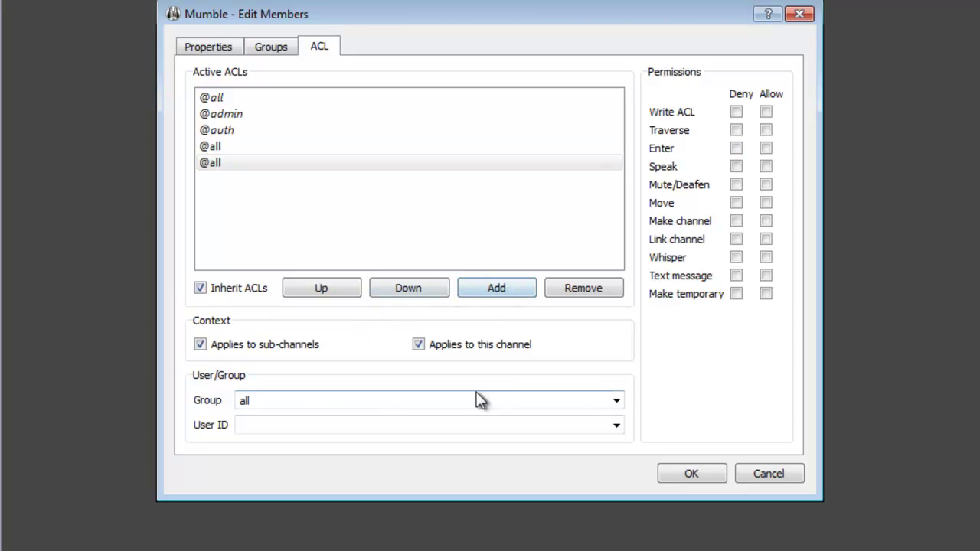
pyautogui.click(616, 401)
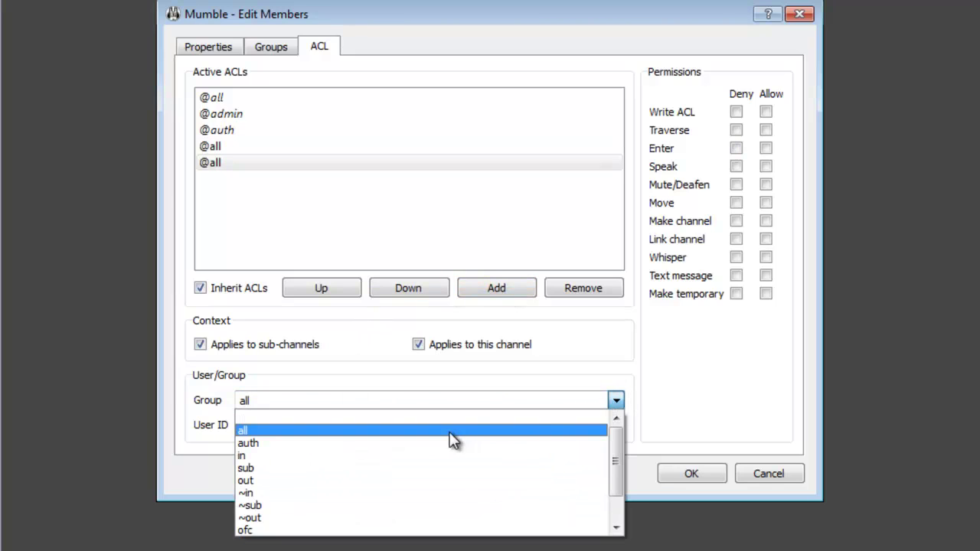
pyautogui.click(390, 443)
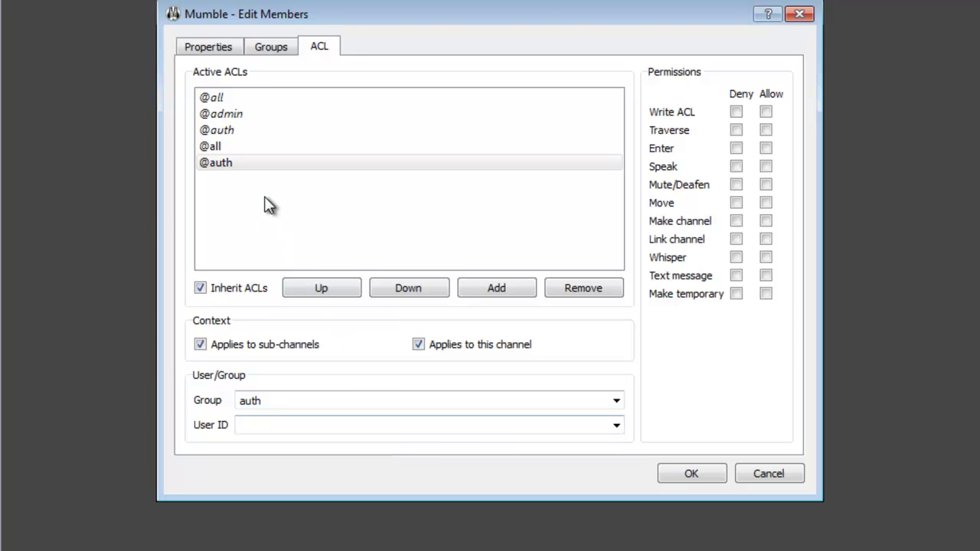
pyautogui.click(217, 169)
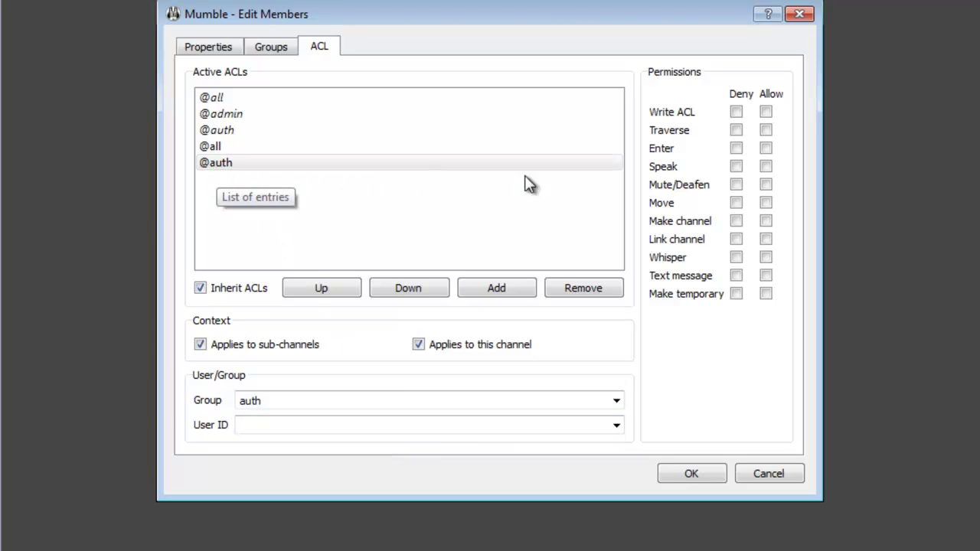
pyautogui.click(766, 149)
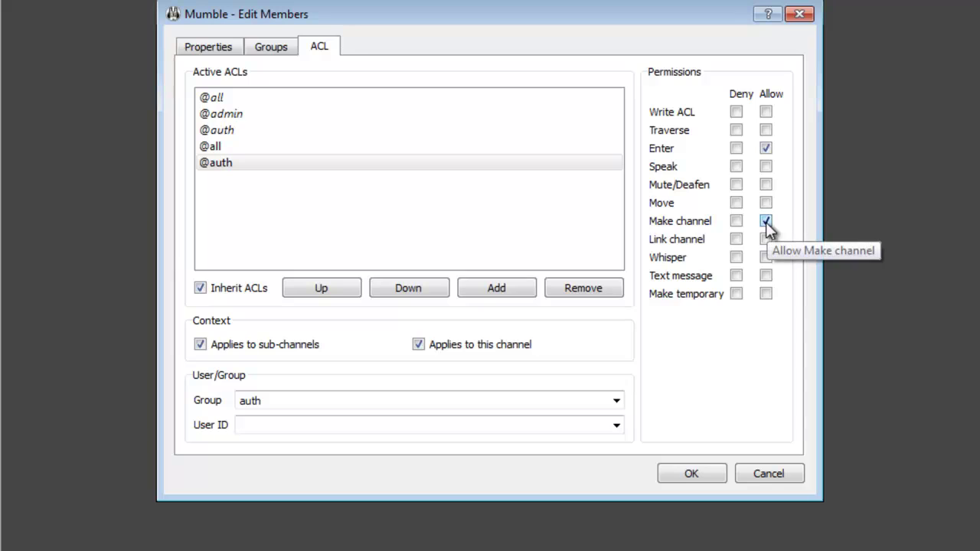
pyautogui.click(767, 295)
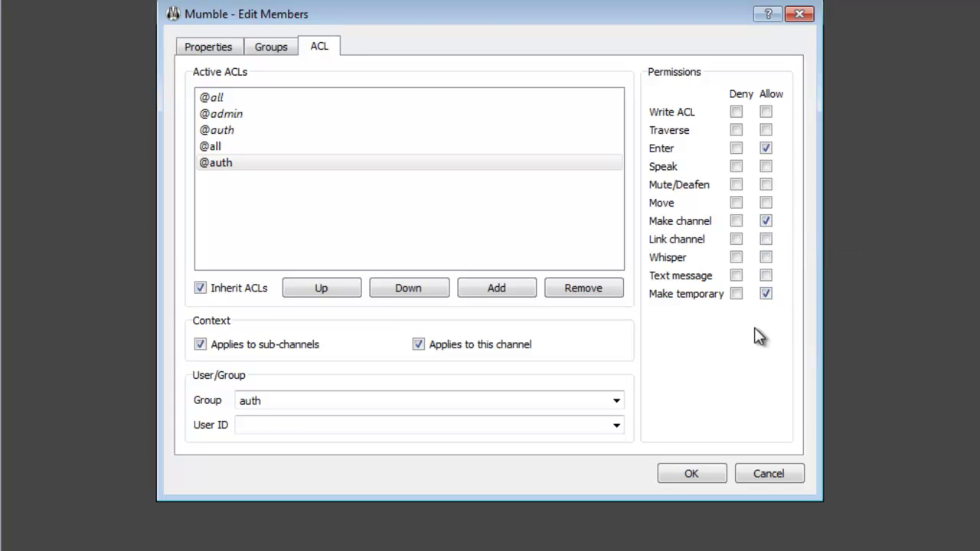
pyautogui.click(695, 479)
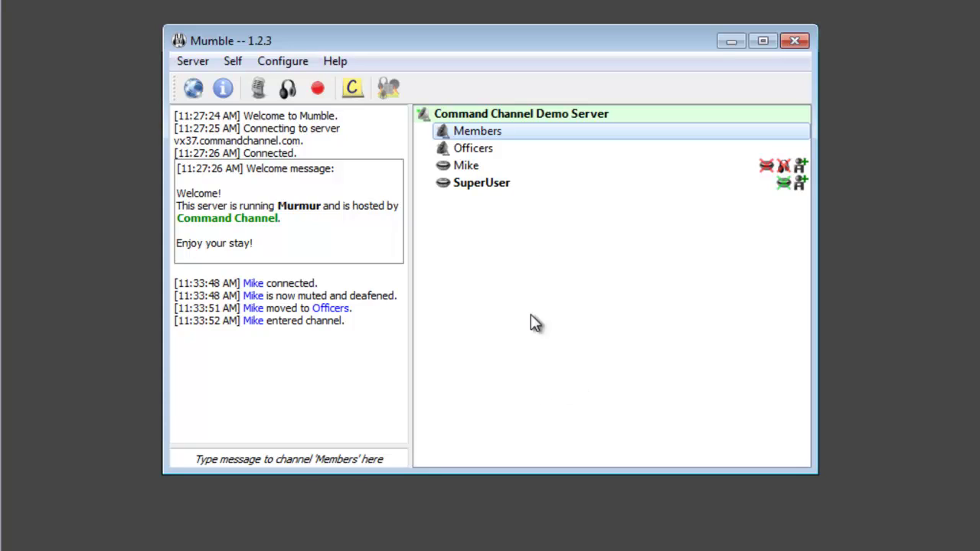
pyautogui.rightClick(604, 117)
pyautogui.click(662, 147)
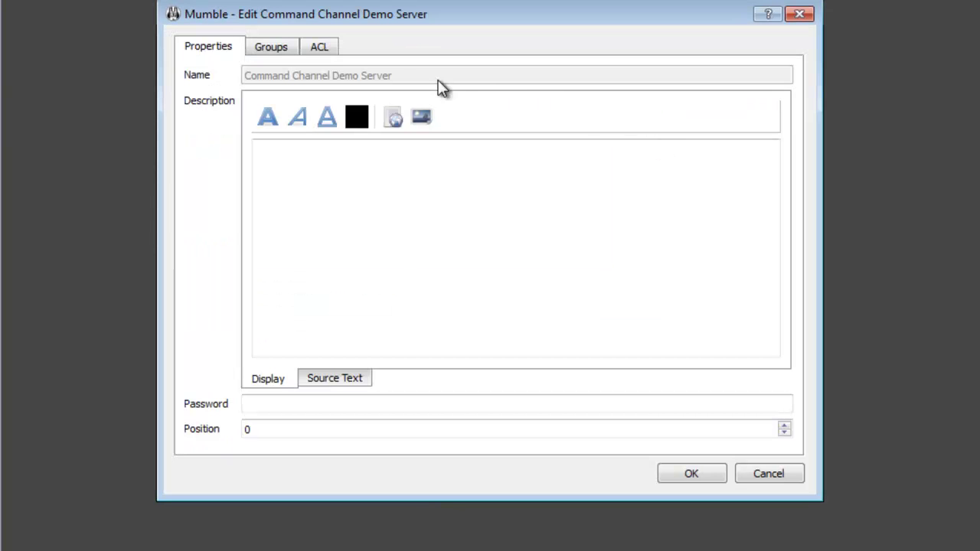
pyautogui.click(322, 49)
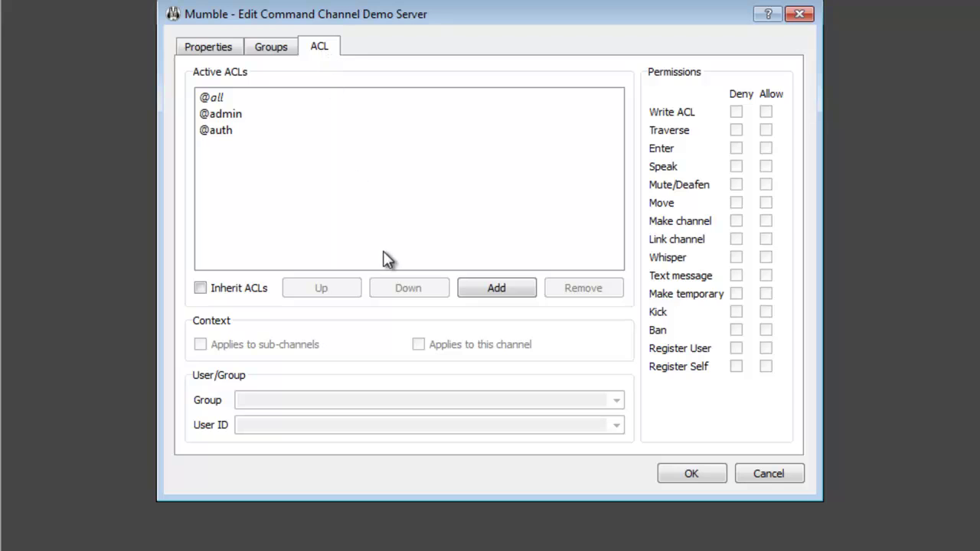
pyautogui.click(499, 288)
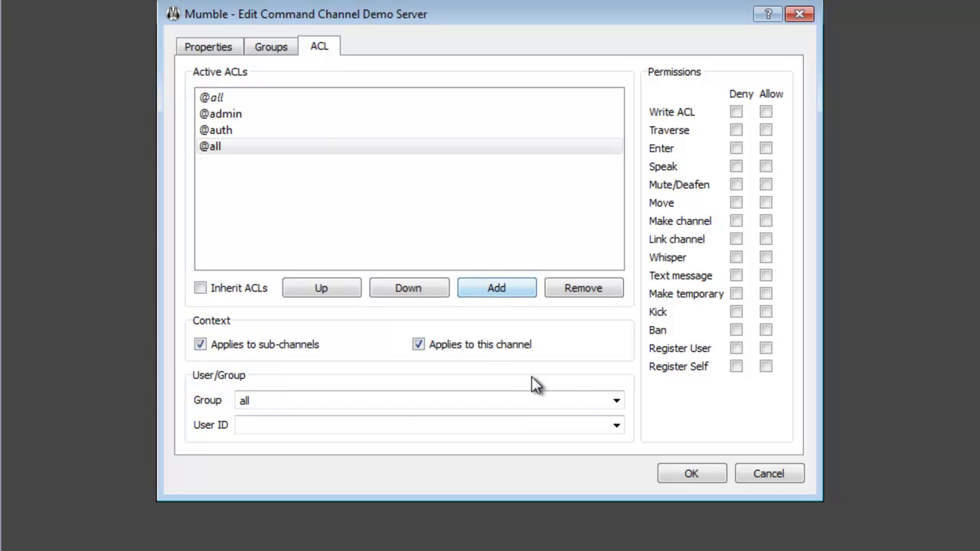
pyautogui.click(619, 404)
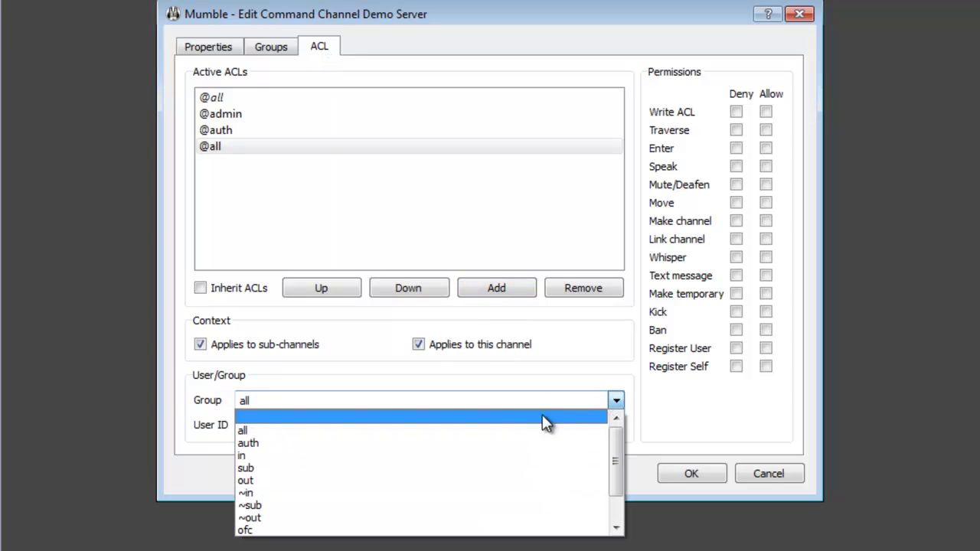
pyautogui.click(298, 530)
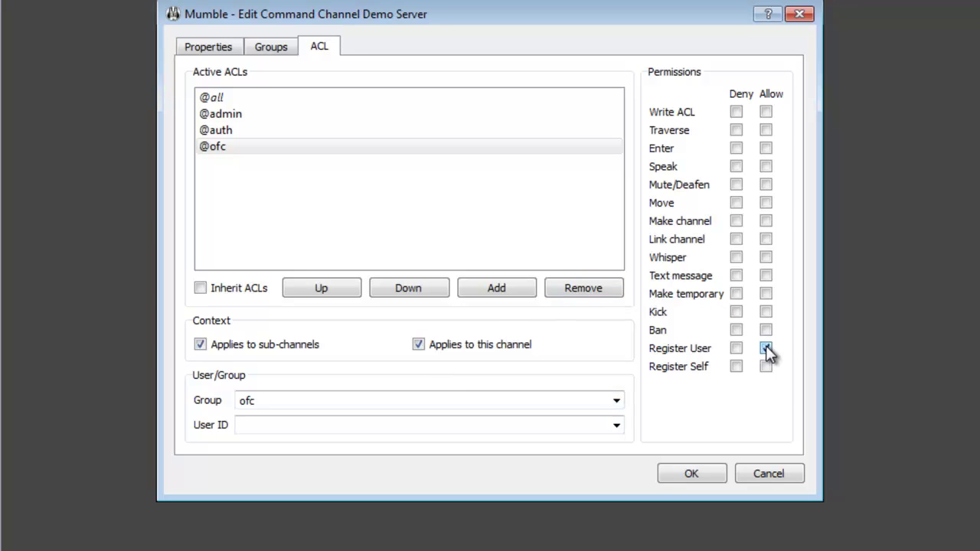
pyautogui.click(694, 474)
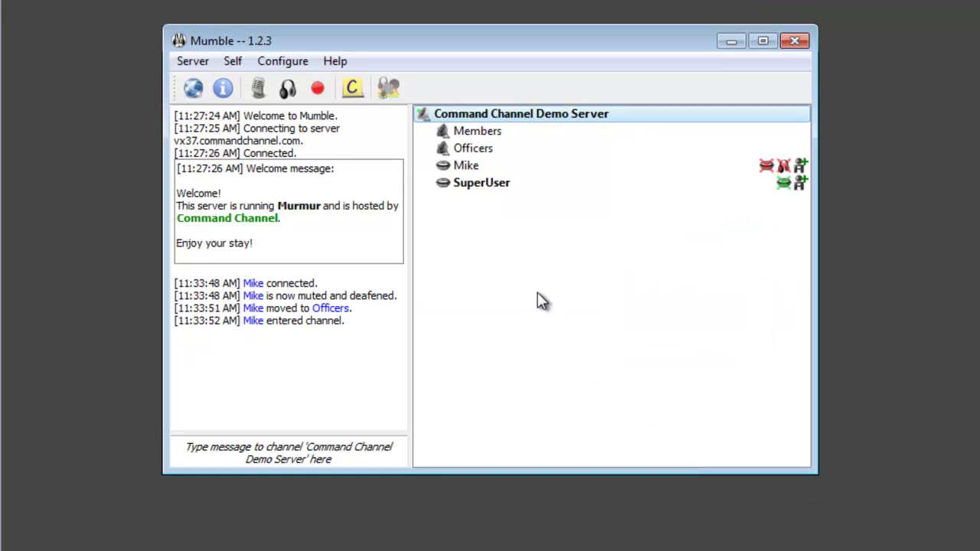